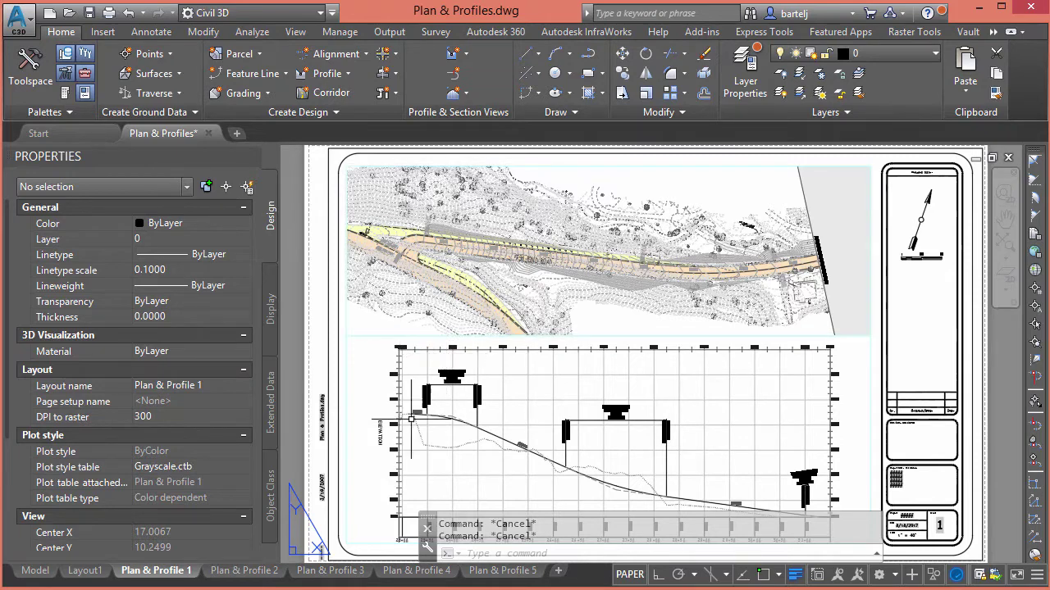
# Examine the existing page setup of the Plan & Profile 1 layout, including its plotter, paper size, plot area and scale
pyautogui.moveTo(233, 579)
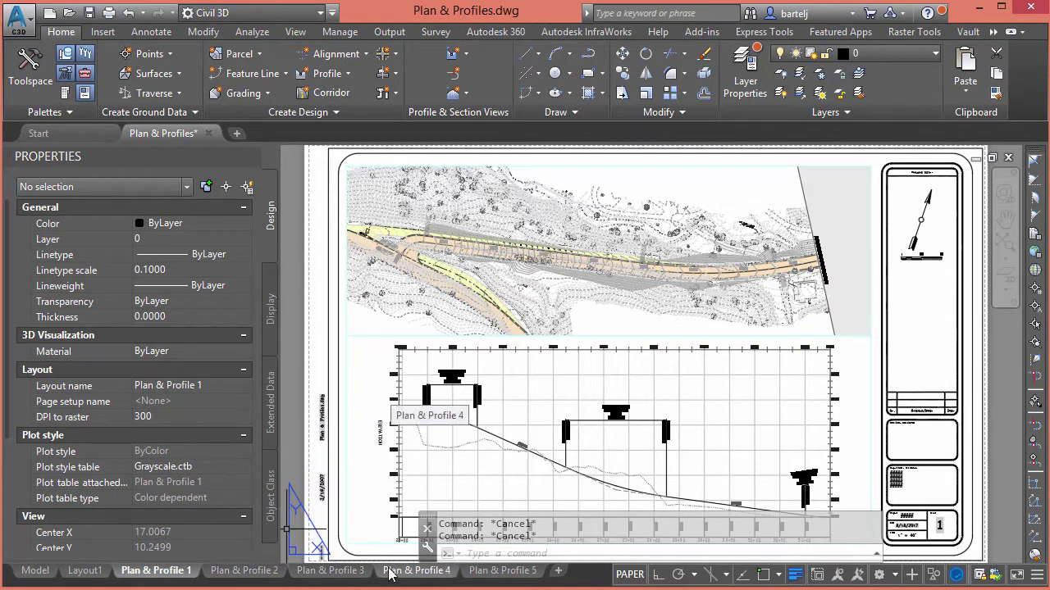
pyautogui.moveTo(424, 576)
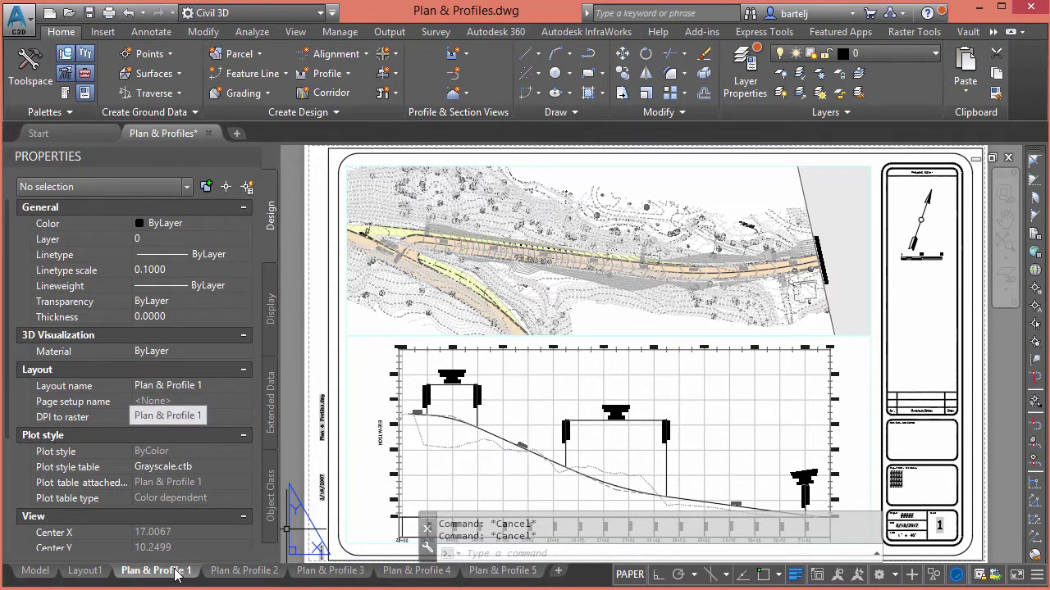
pyautogui.moveTo(175, 574)
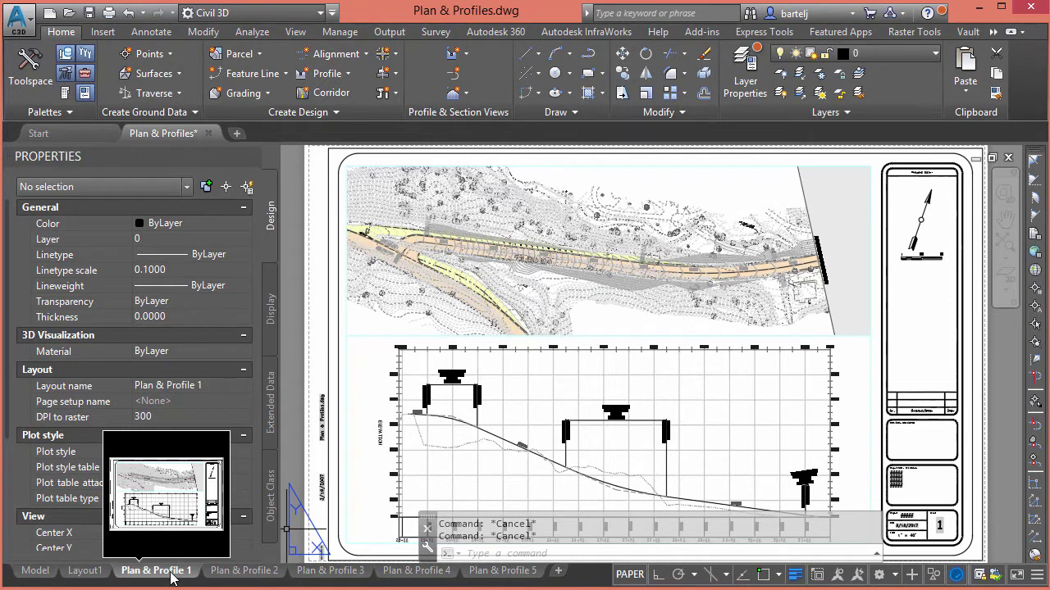
pyautogui.rightClick(172, 578)
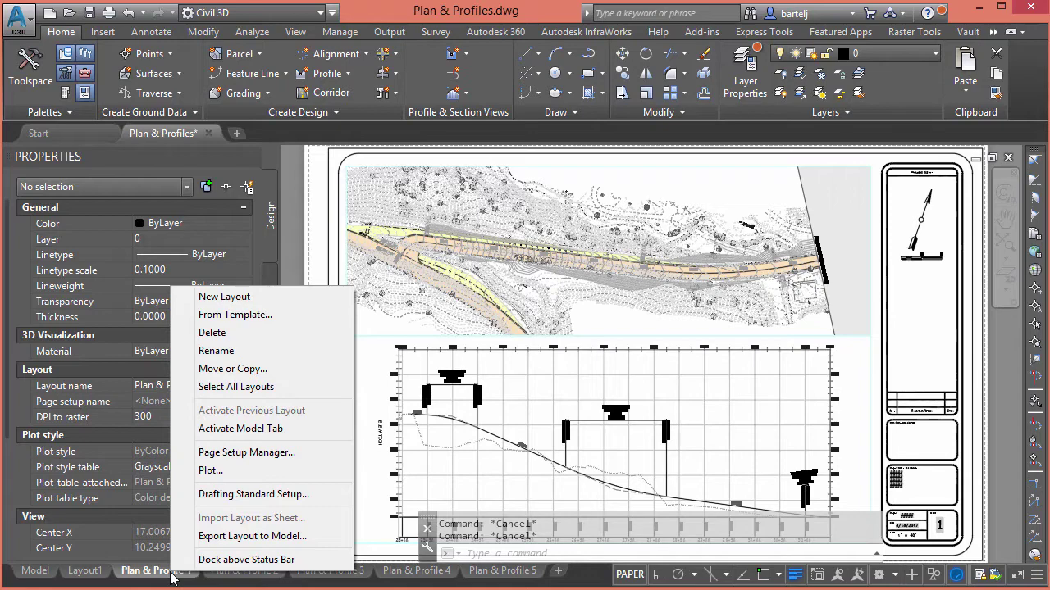
pyautogui.click(278, 456)
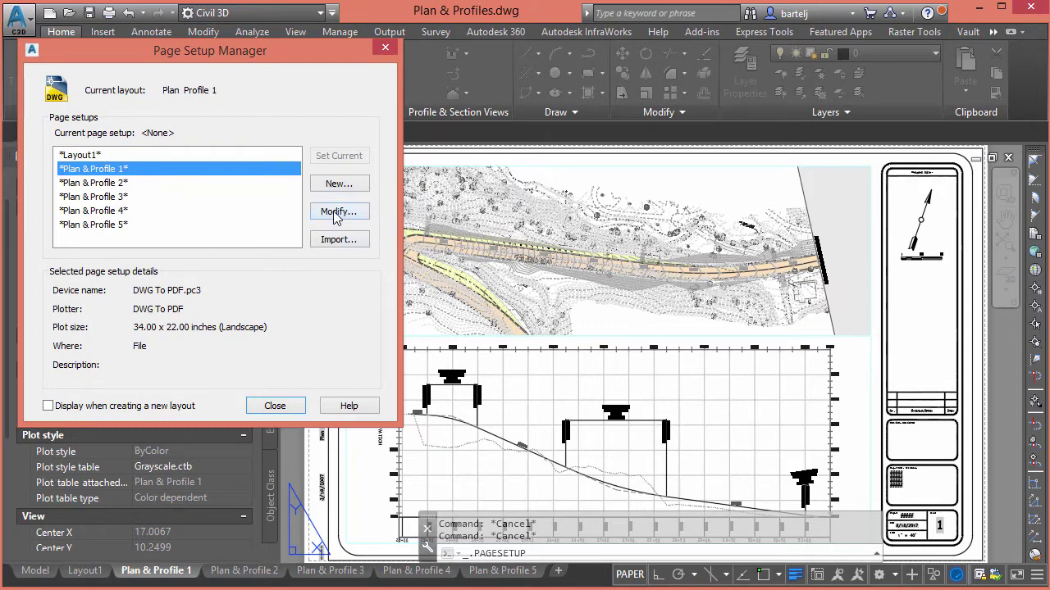
pyautogui.click(338, 211)
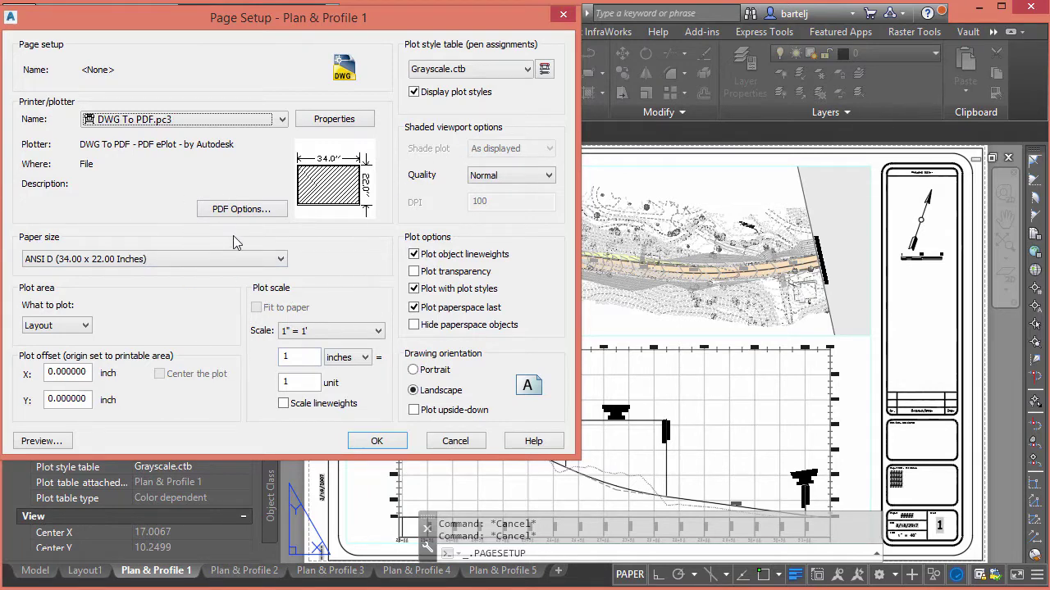
pyautogui.click(456, 442)
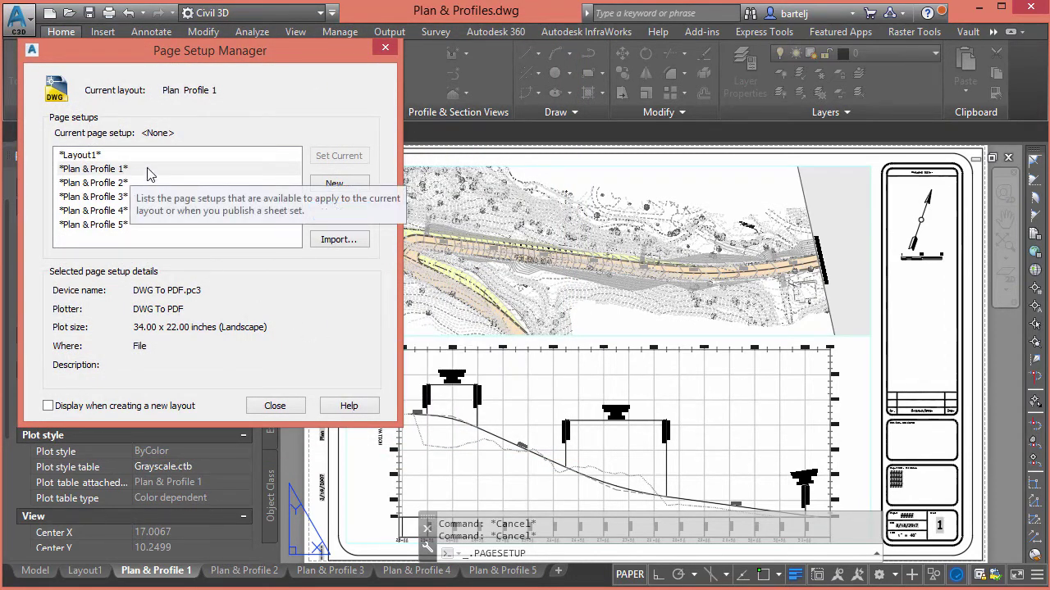
# Create a new page setup named "PDF 11x17 - Reduced" based on the Plan & Profile 1 setup
pyautogui.click(328, 185)
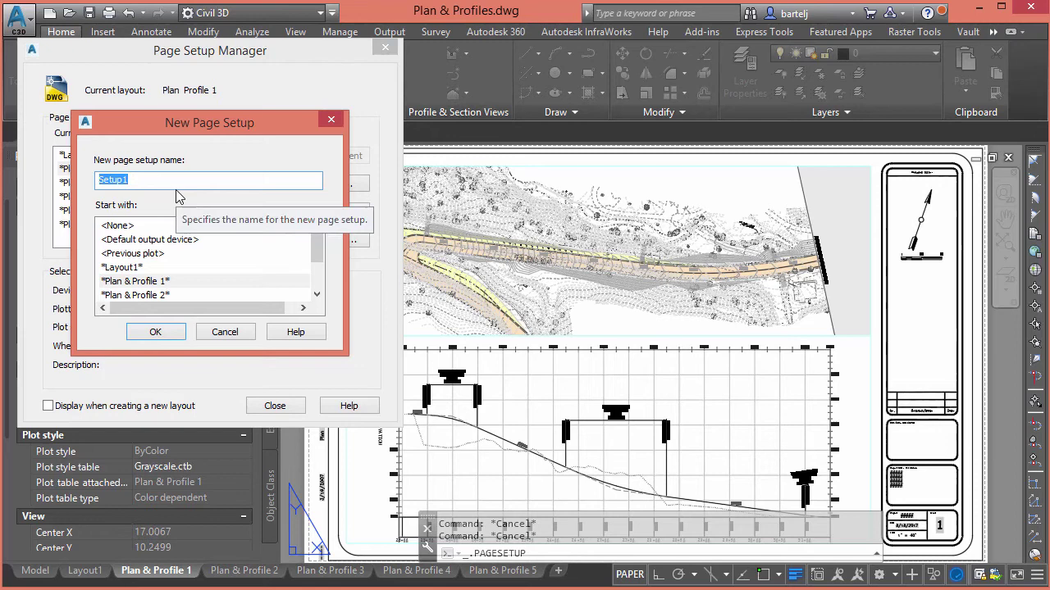
pyautogui.write('PDF')
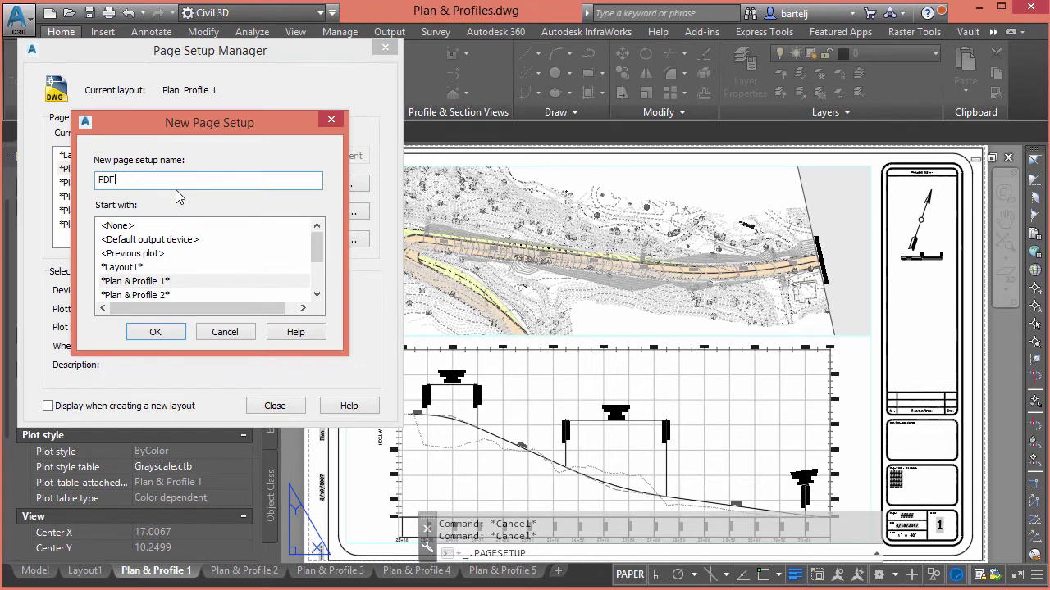
pyautogui.write('11x17 - Reduced')
pyautogui.click(155, 332)
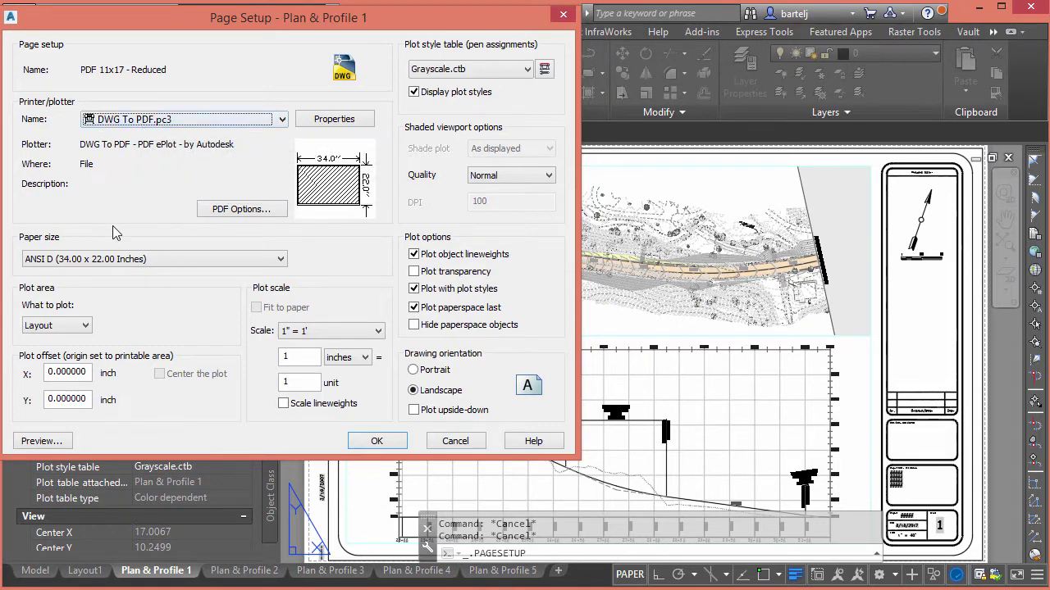
# Set the paper size to ANSI expand B (17.00 x 11.00 Inches) and preview the plot
pyautogui.click(283, 262)
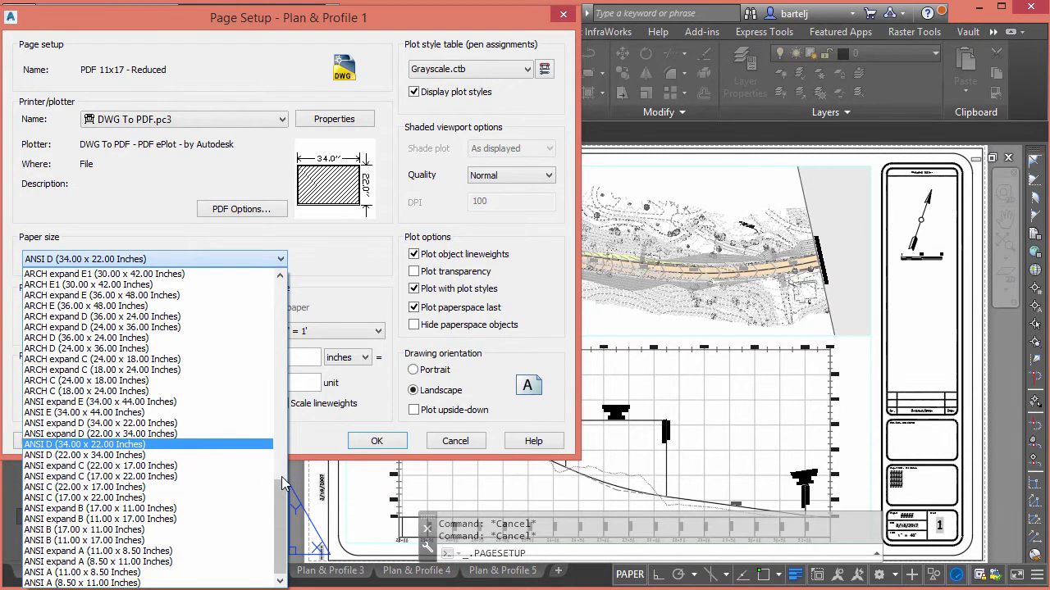
pyautogui.click(188, 508)
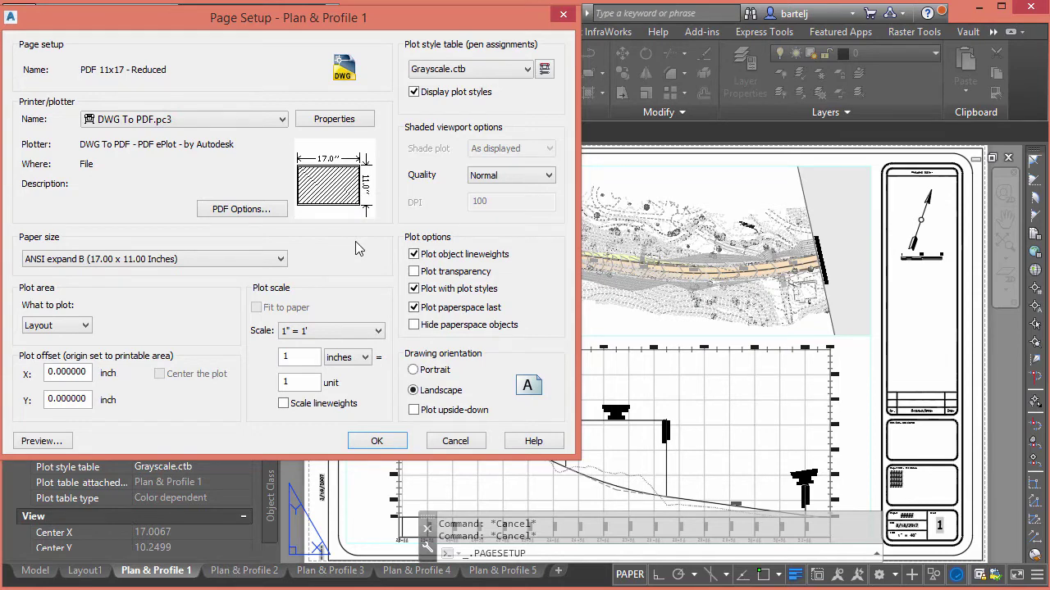
pyautogui.click(58, 443)
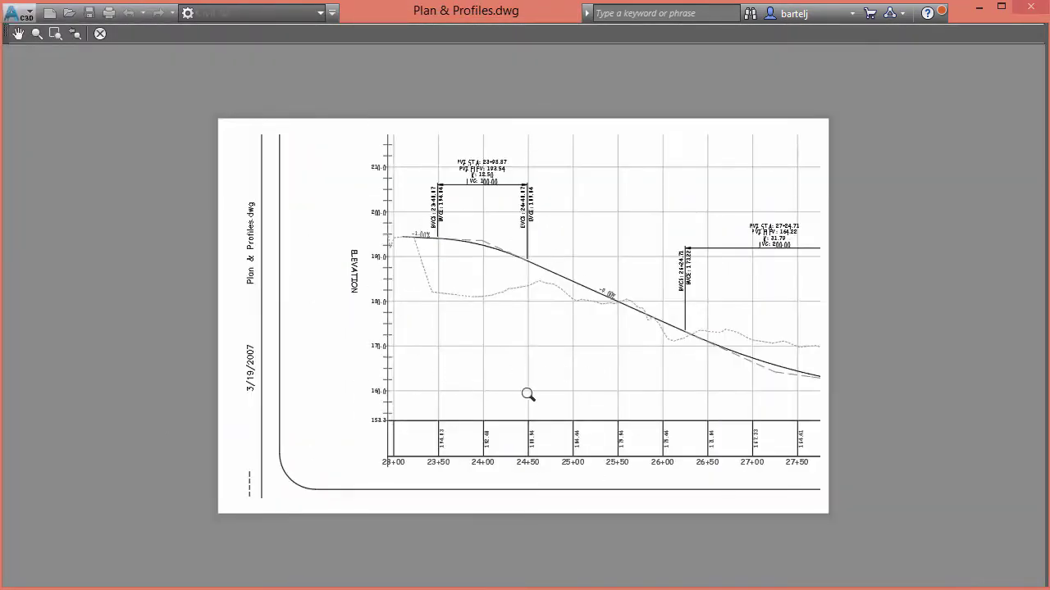
pyautogui.click(100, 34)
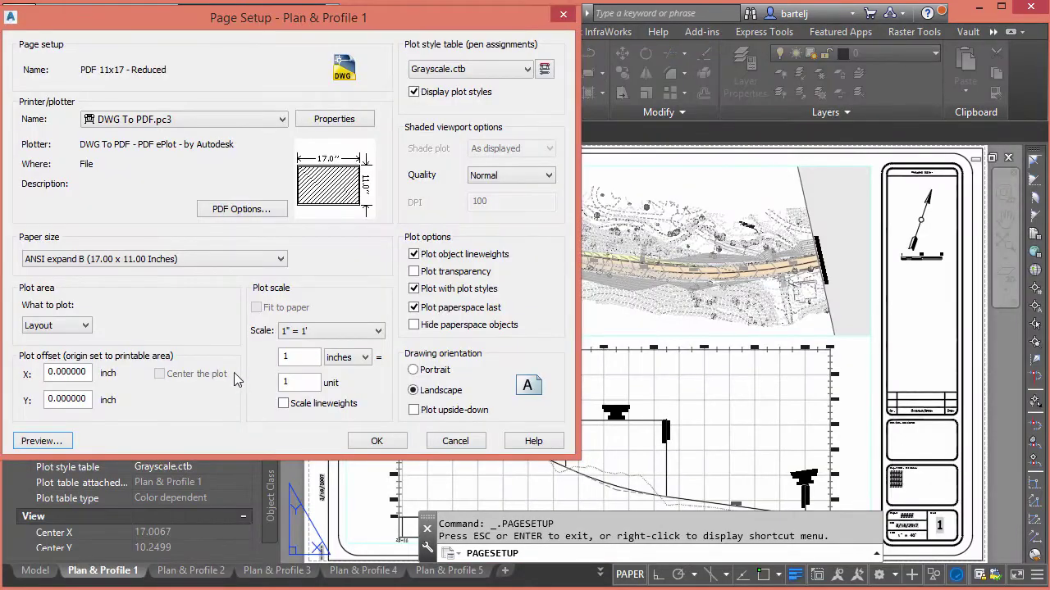
# Set the plot area to a window snapped to the upper-left and lower-right endpoints of the sheet's outer border
pyautogui.click(87, 327)
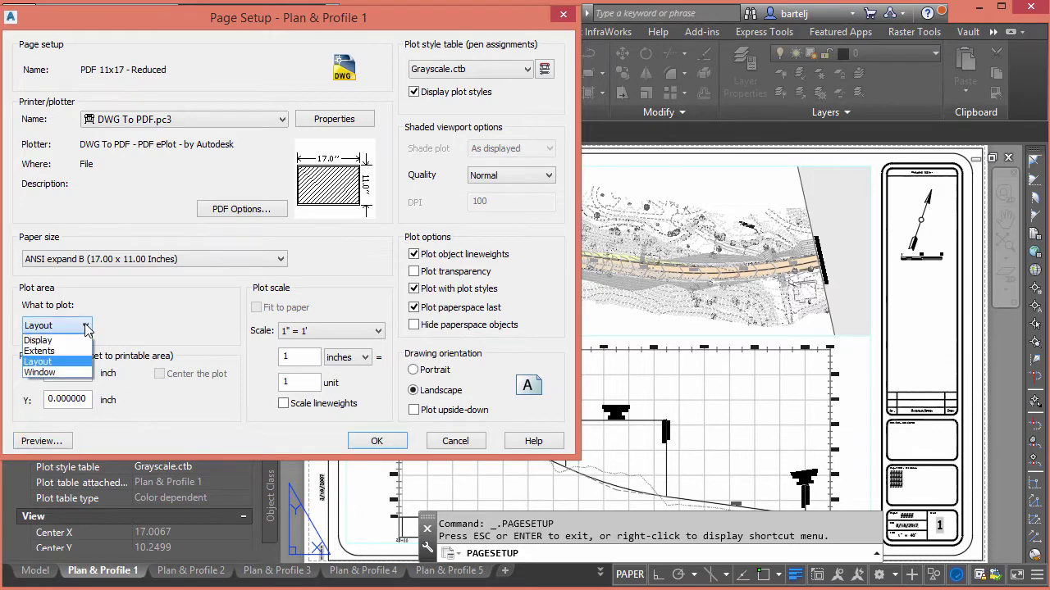
pyautogui.click(67, 373)
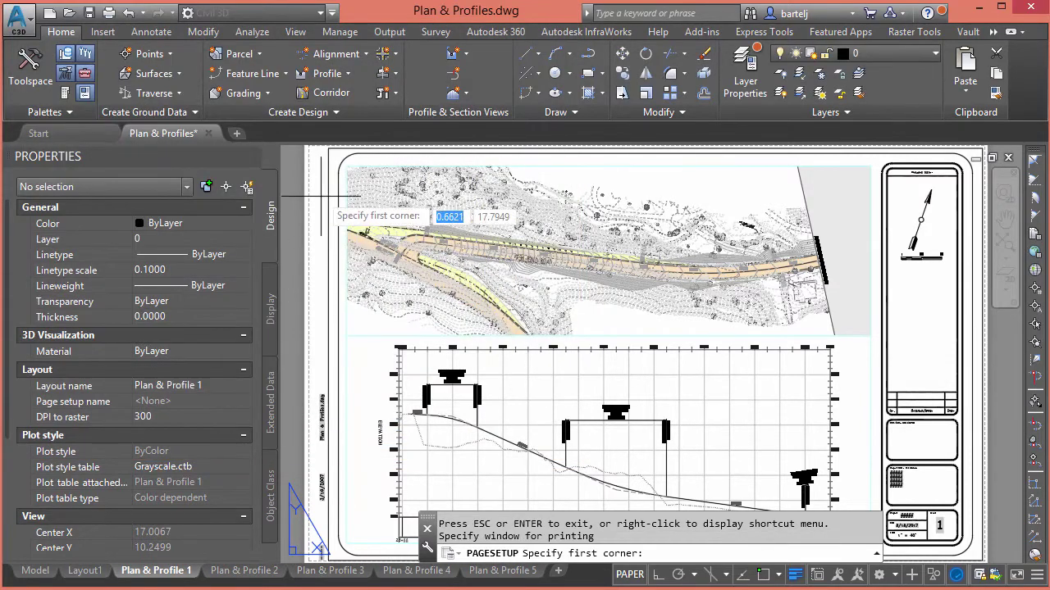
pyautogui.keyDown('shift'); pyautogui.rightClick(324, 205); pyautogui.keyUp('shift')
pyautogui.click(363, 302)
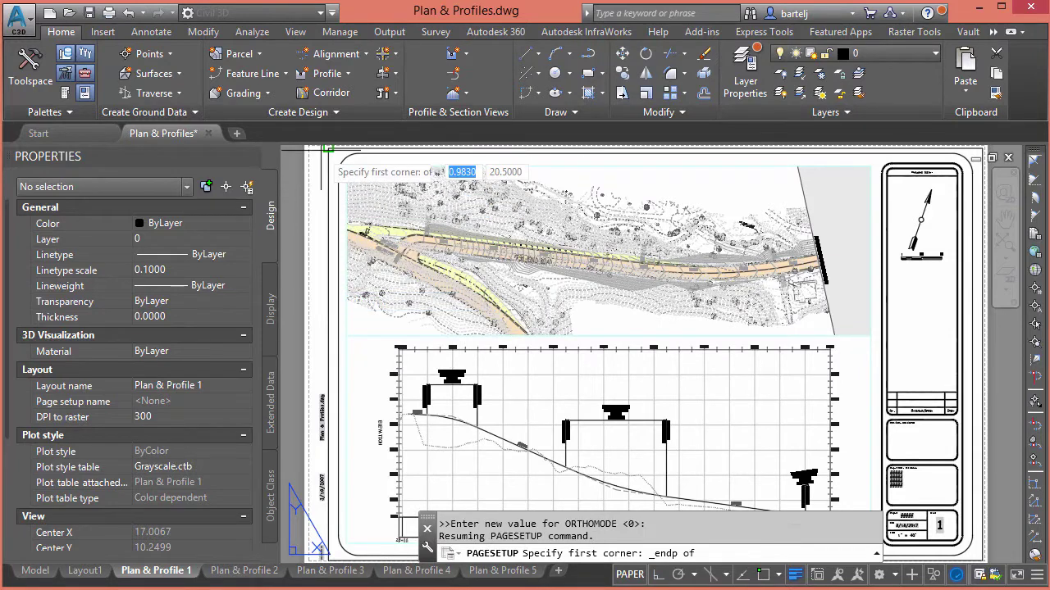
pyautogui.click(325, 149)
pyautogui.keyDown('shift'); pyautogui.rightClick(577, 361); pyautogui.keyUp('shift')
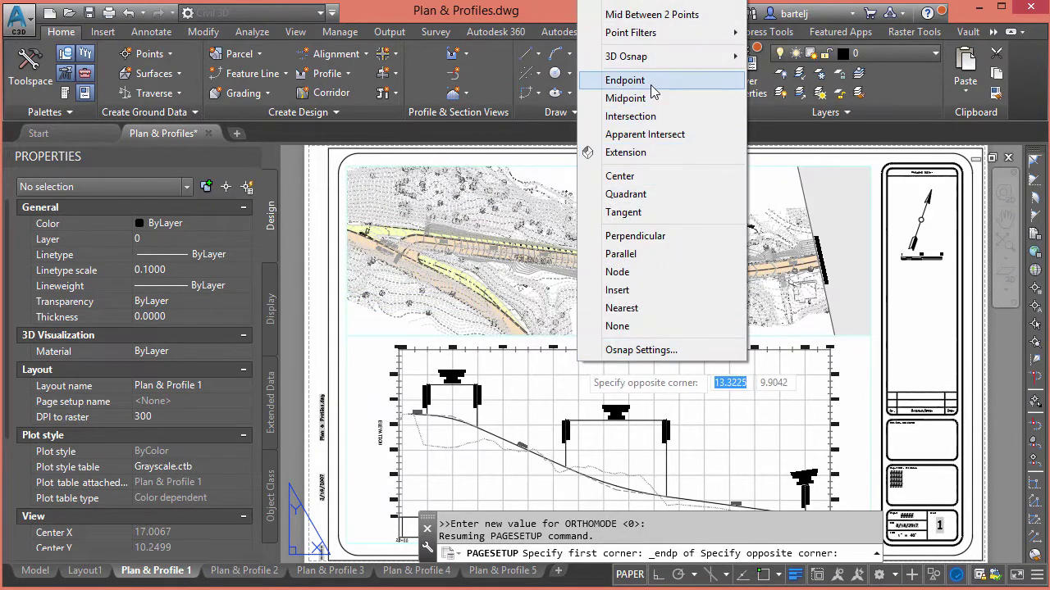
pyautogui.click(616, 77)
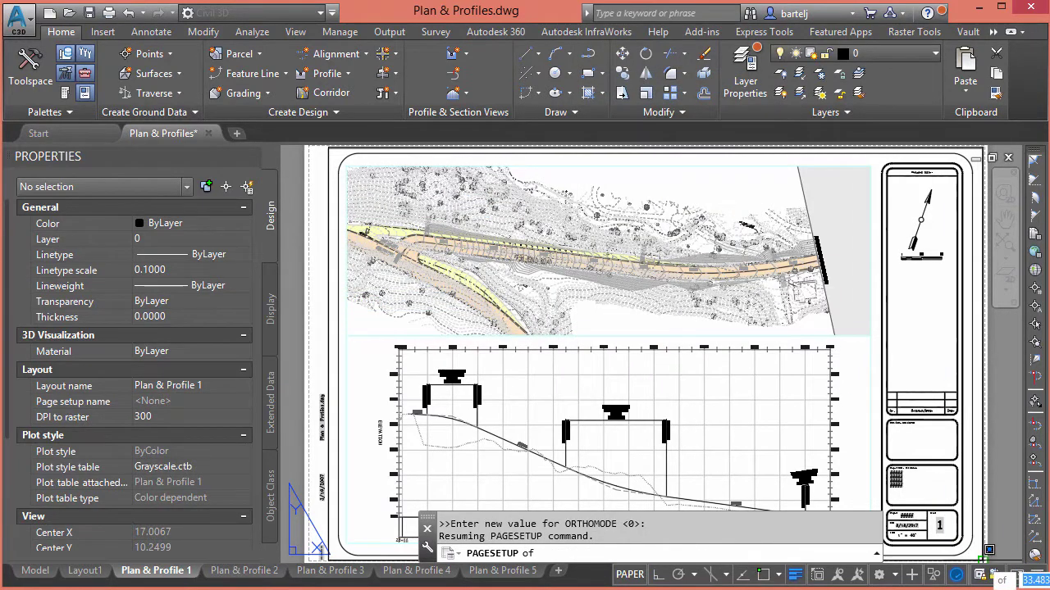
pyautogui.click(976, 557)
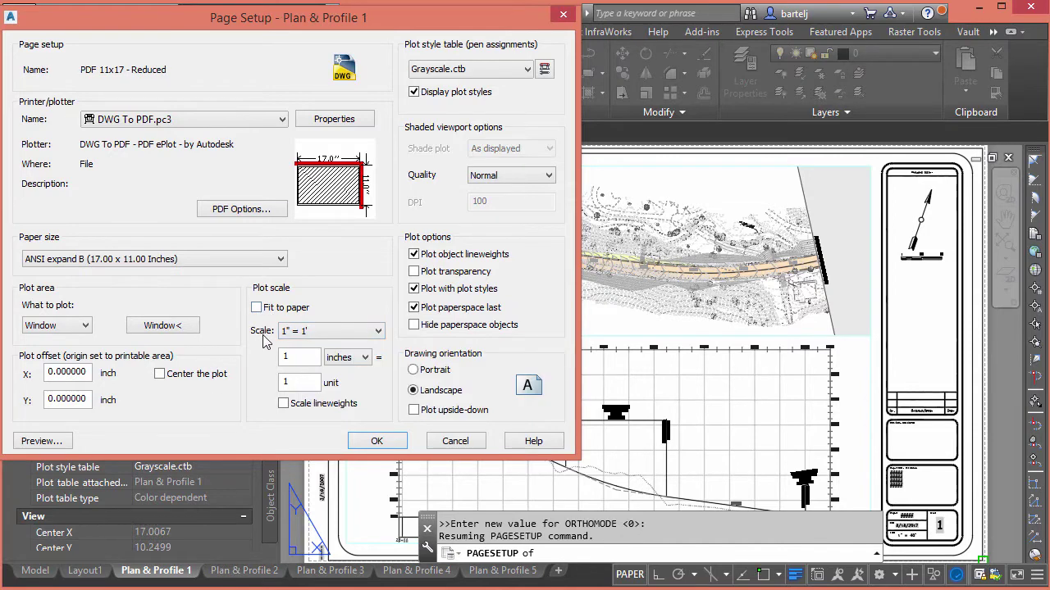
# Set the plot scale to 1 inch = 2 units, center the plot on the sheet and preview it
pyautogui.moveTo(298, 382); pyautogui.dragTo(272, 385)
pyautogui.write('2')
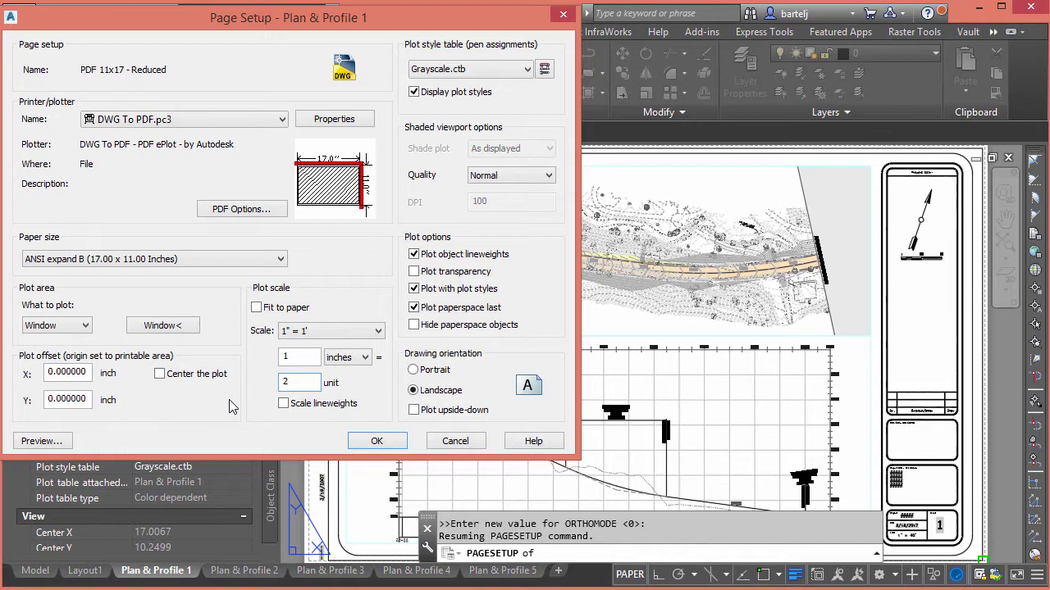
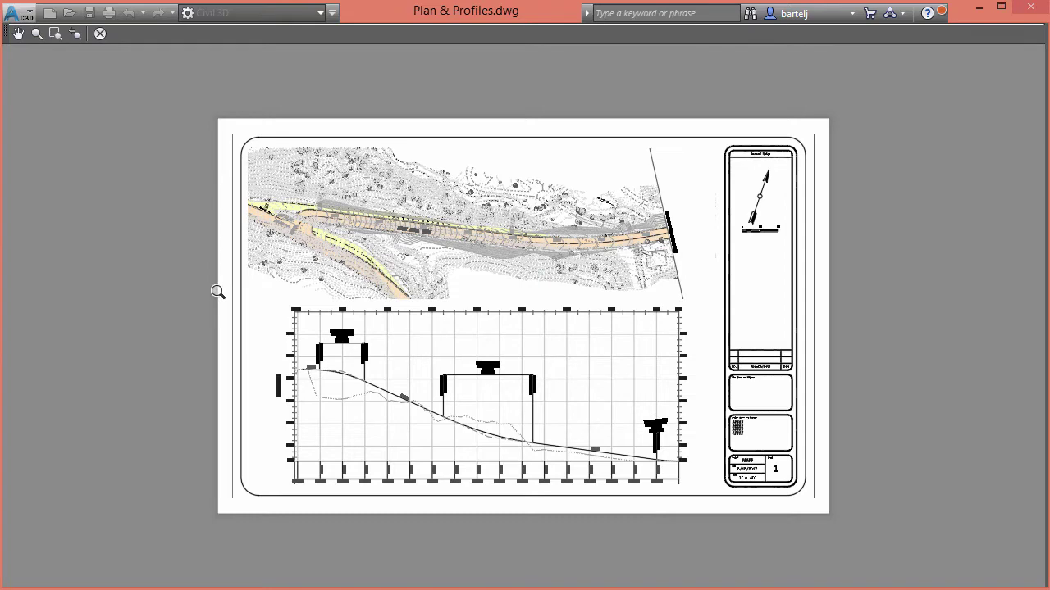
pyautogui.click(99, 33)
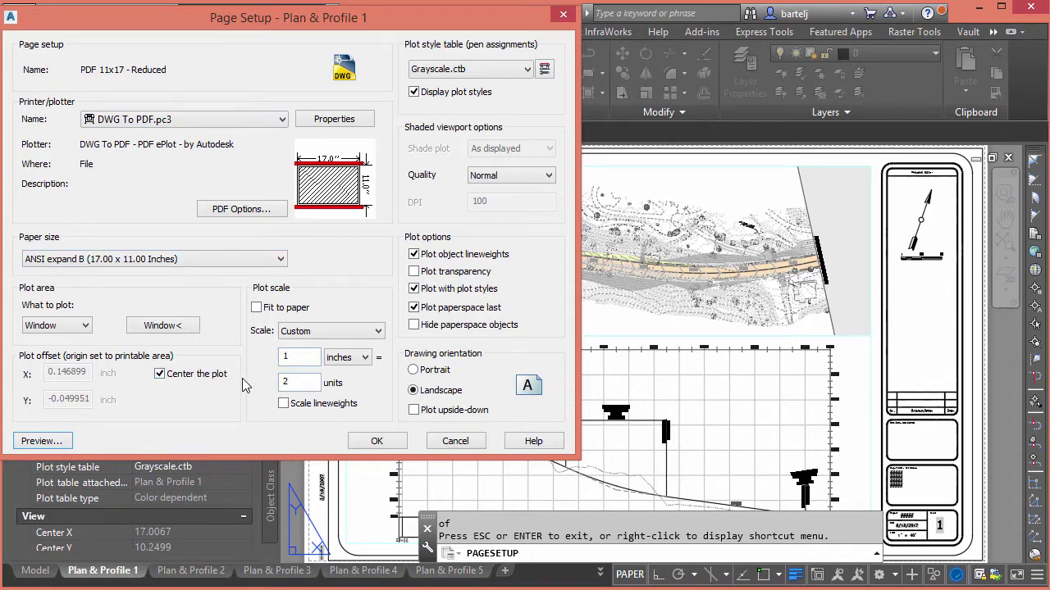
# Enable lineweight scaling, preview the plot and save the 11x17 page setup
pyautogui.click(283, 404)
pyautogui.click(68, 440)
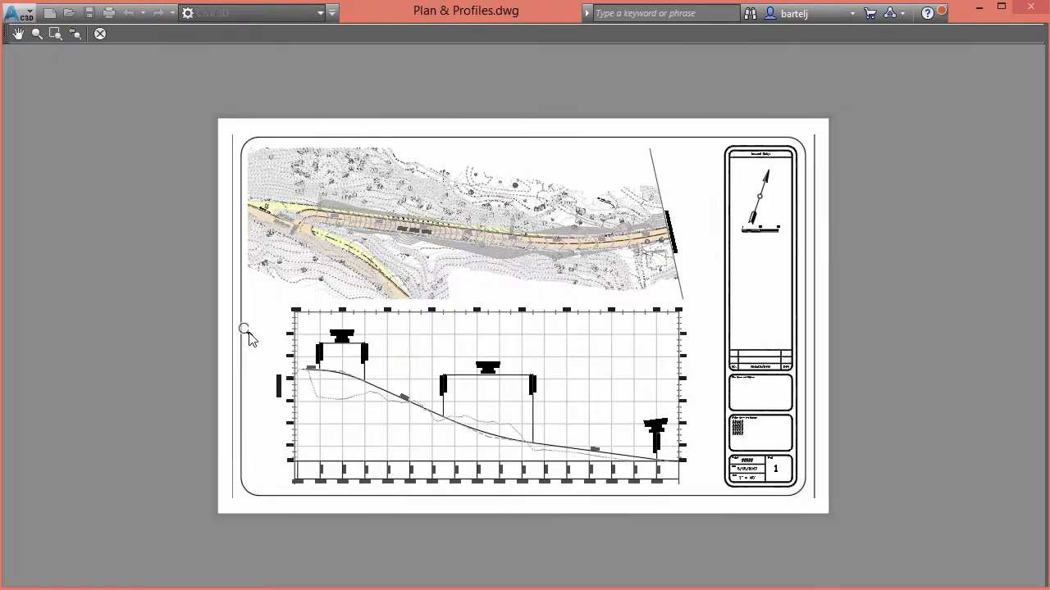
pyautogui.rightClick(343, 275)
pyautogui.click(389, 295)
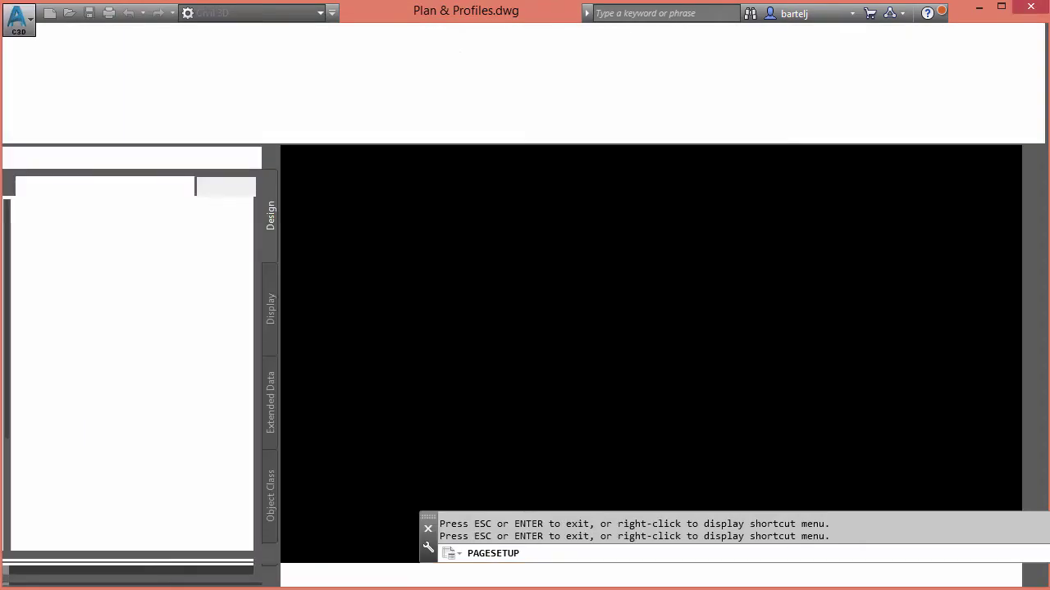
pyautogui.click(398, 441)
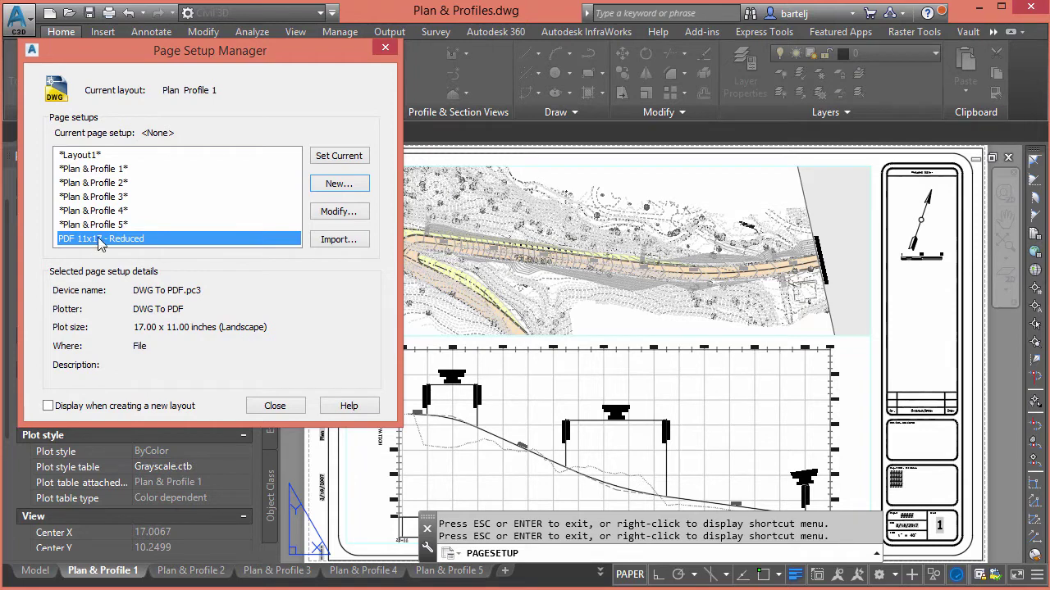
# Create another page setup named "PDF 8.5x11 - Reduced" based on the 11x17 reduced setup
pyautogui.click(339, 185)
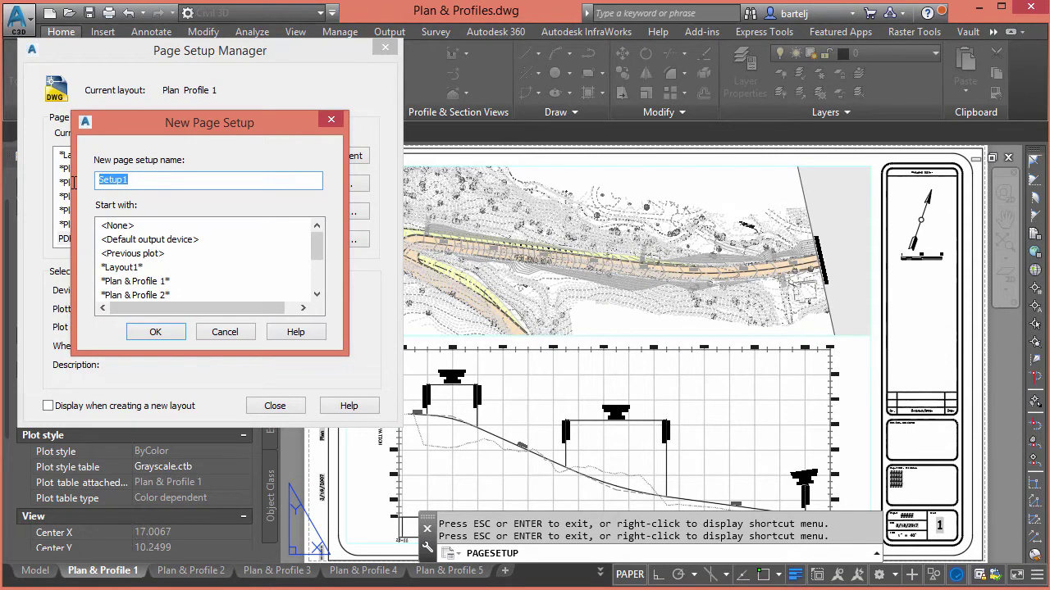
pyautogui.write('PD')
pyautogui.write('F 8.5x11 - Reduced')
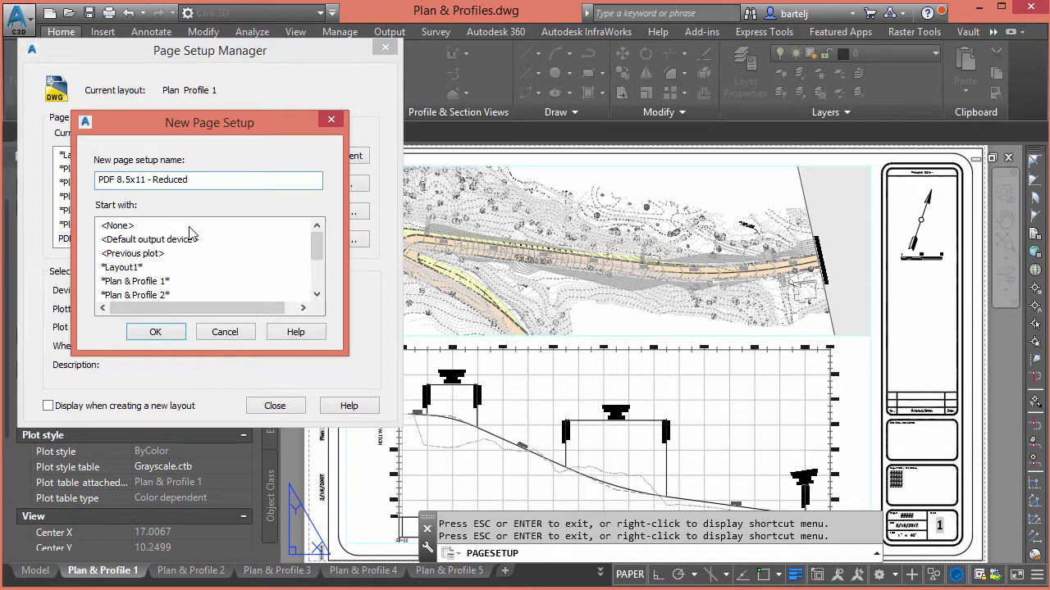
pyautogui.click(174, 329)
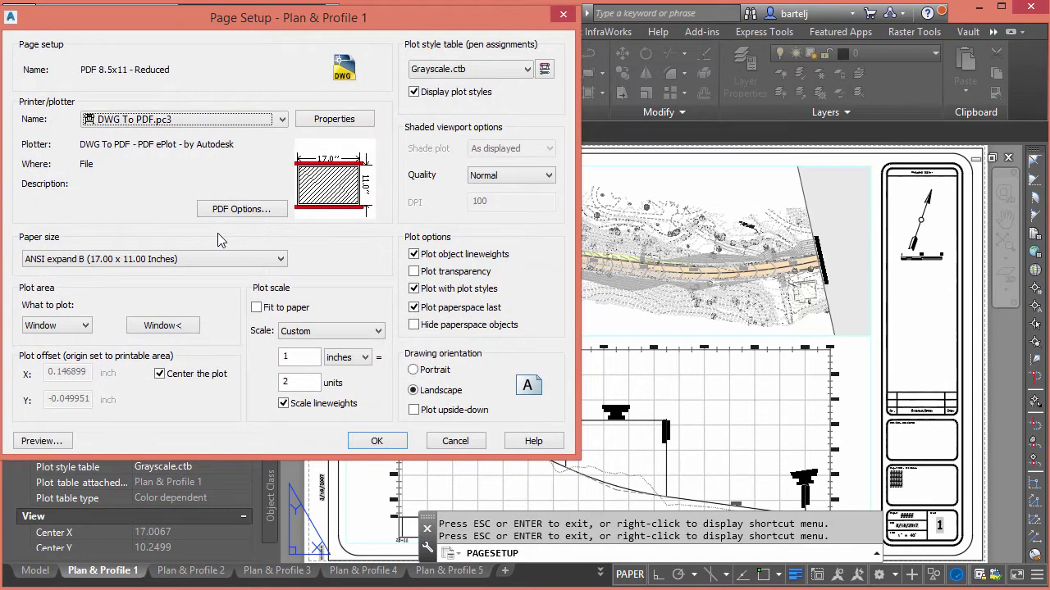
# Set the paper size to ANSI expand A (11.00 x 8.50 Inches) and scale the plot to fit the paper
pyautogui.click(281, 260)
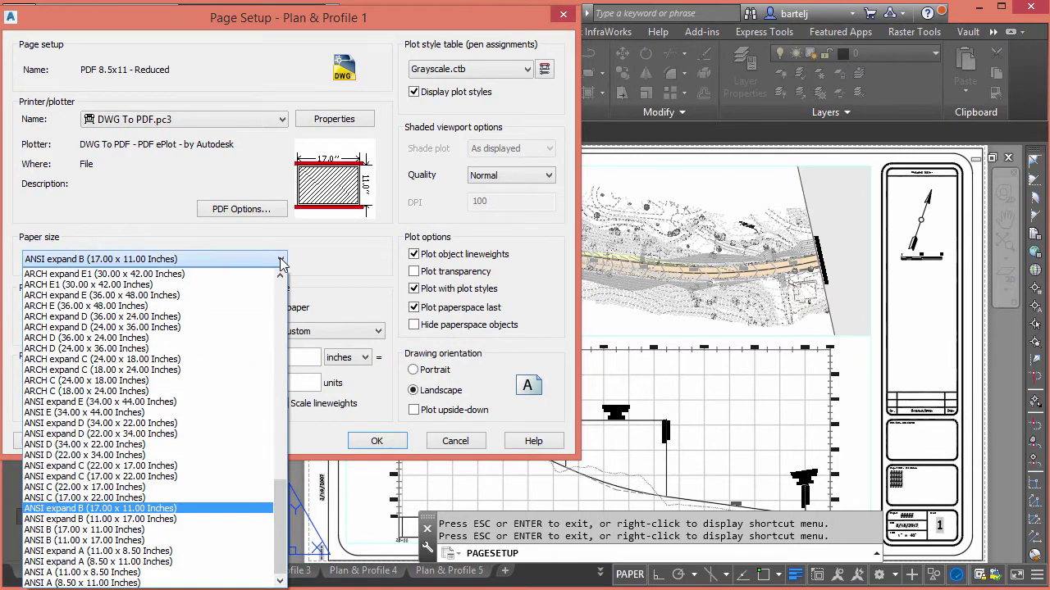
pyautogui.click(227, 551)
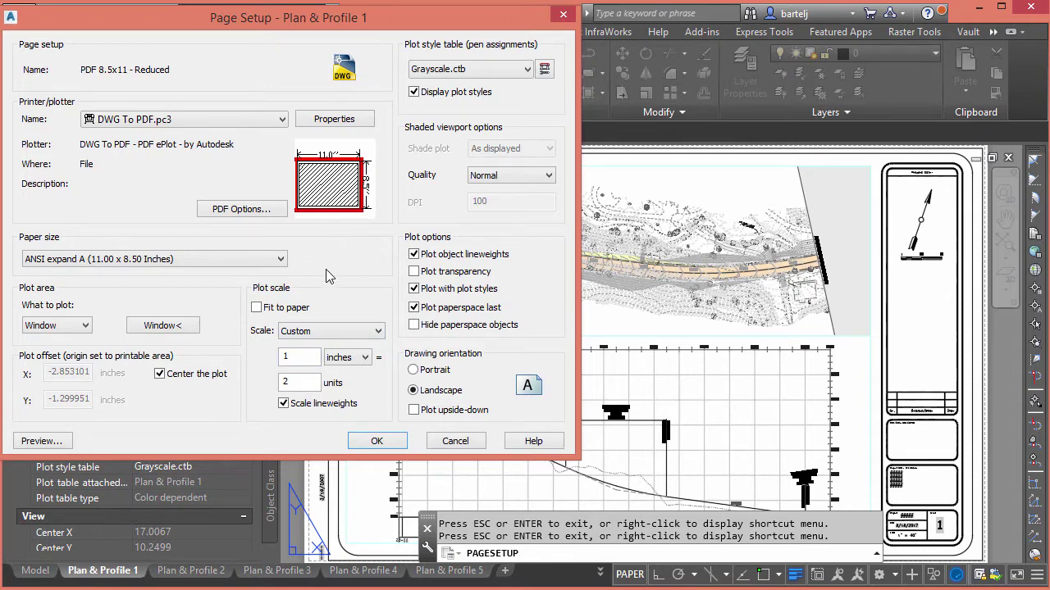
pyautogui.click(257, 307)
pyautogui.click(257, 307)
pyautogui.click(257, 307)
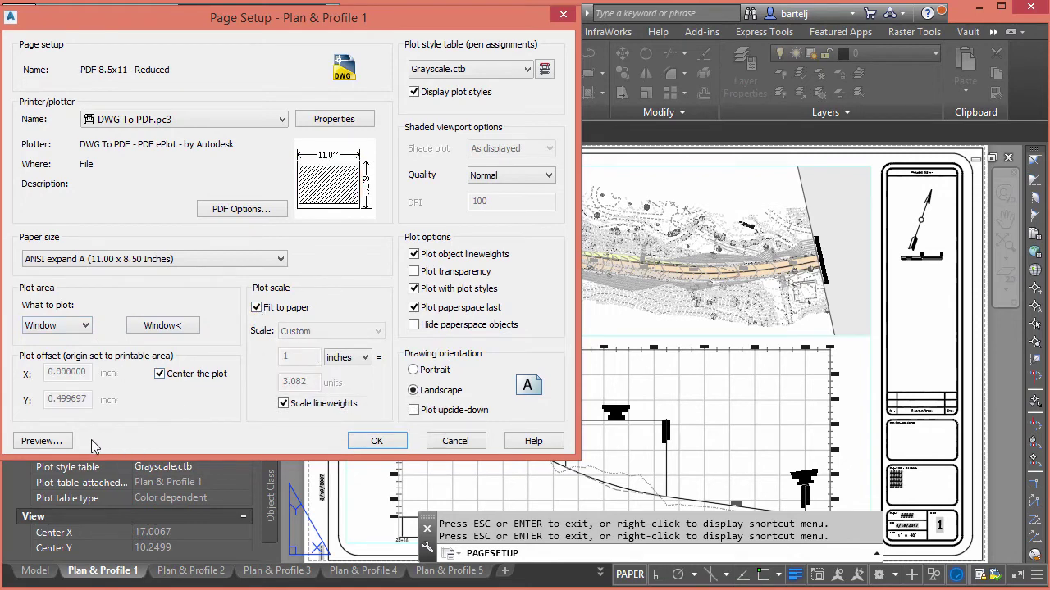
# Preview the 8.5x11 plot and save the page setup
pyautogui.click(49, 441)
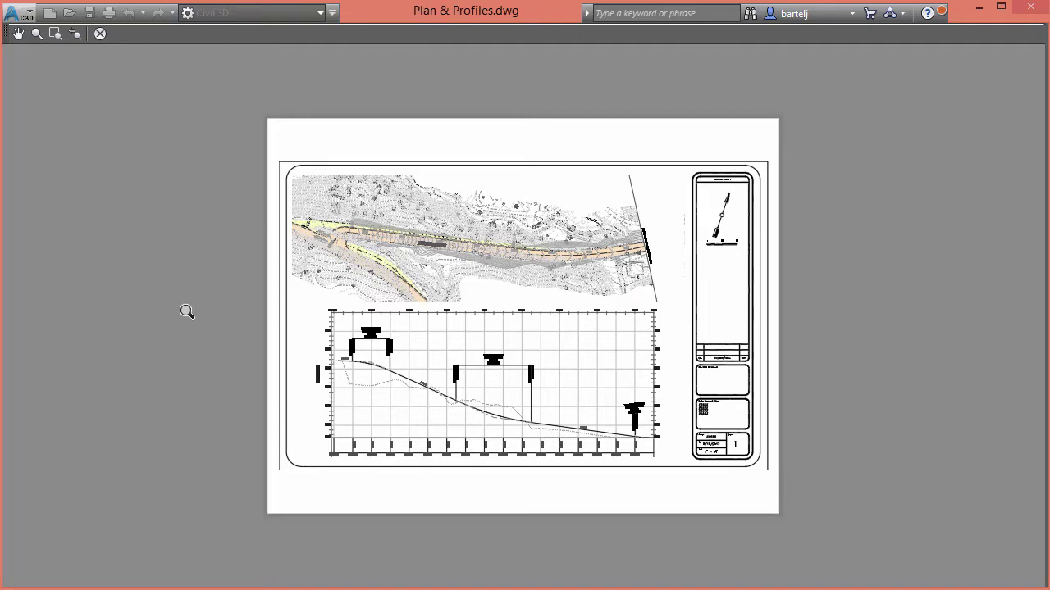
pyautogui.click(100, 34)
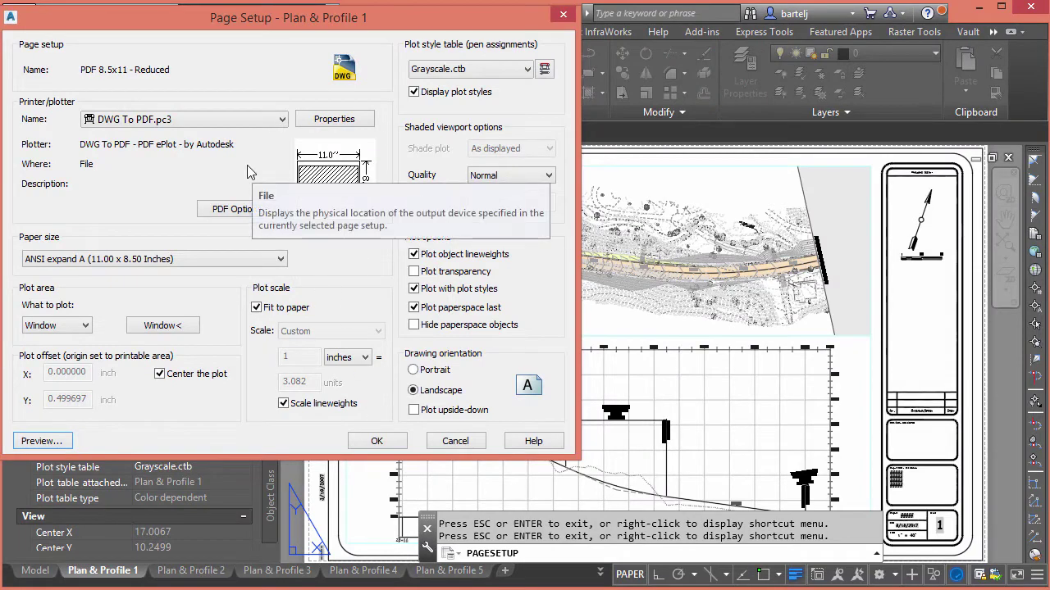
pyautogui.click(376, 441)
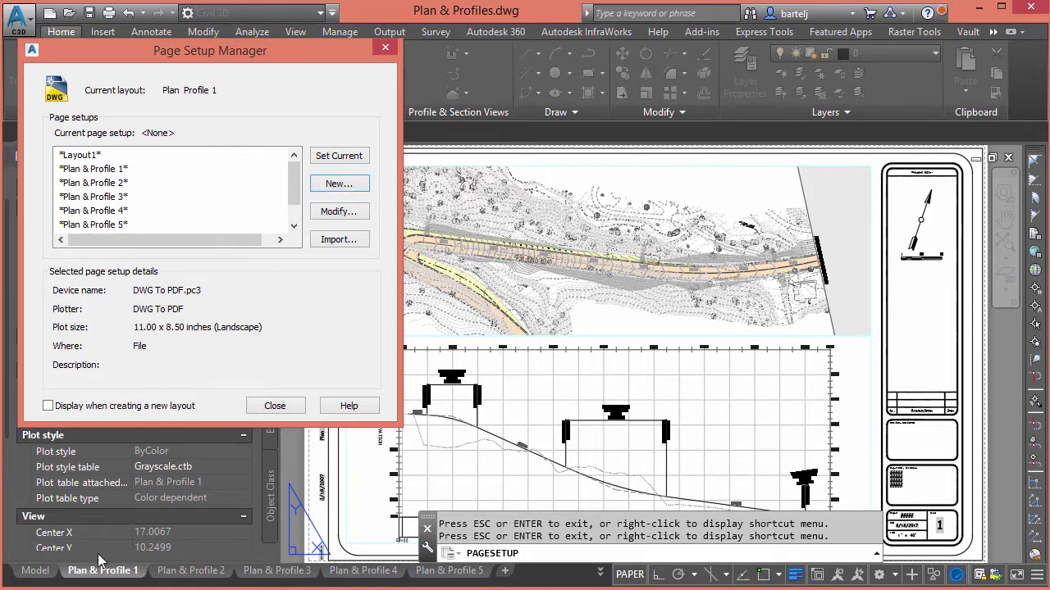
# Make "PDF 11x17 - Reduced" the current page setup for the Plan & Profile 1 layout
pyautogui.scroll(-1, 293, 189)
pyautogui.click(270, 224)
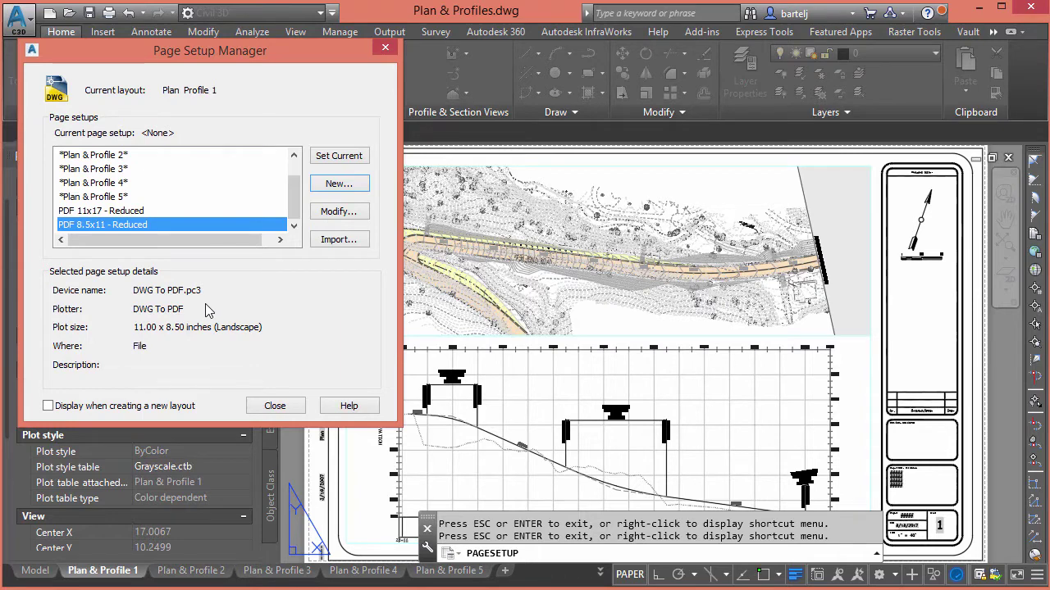
pyautogui.click(126, 211)
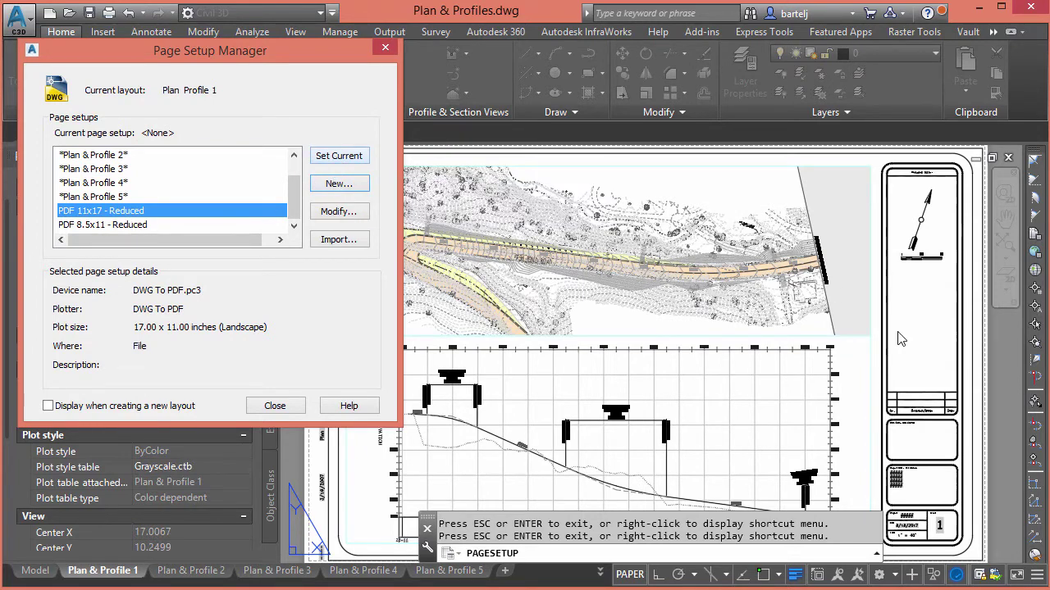
pyautogui.click(355, 161)
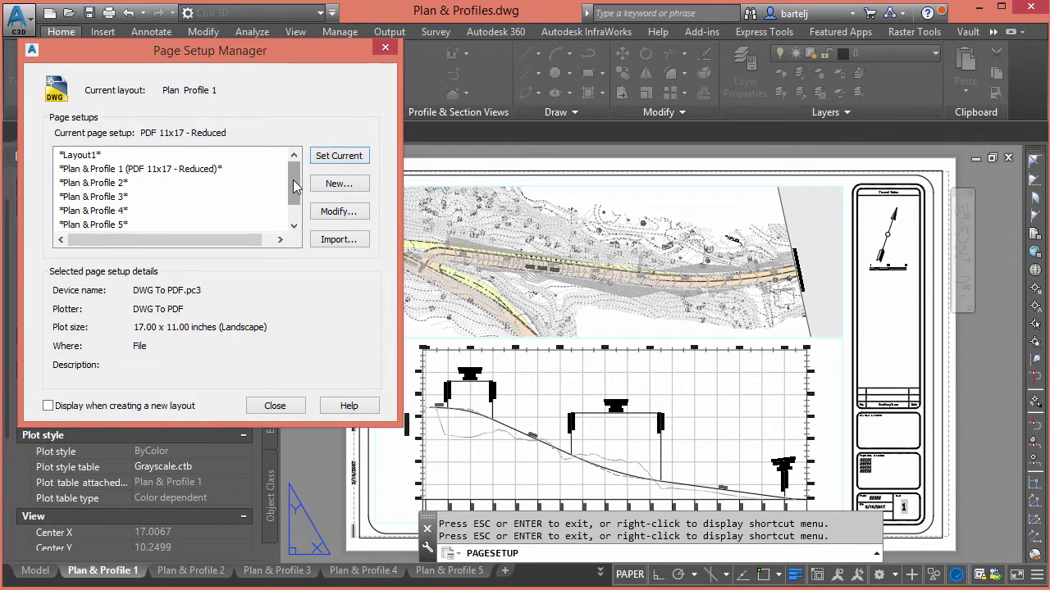
# Make "PDF 8.5x11 - Reduced" the current page setup for the Plan & Profile 1 layout and close the Page Setup Manager
pyautogui.moveTo(298, 195); pyautogui.dragTo(298, 214)
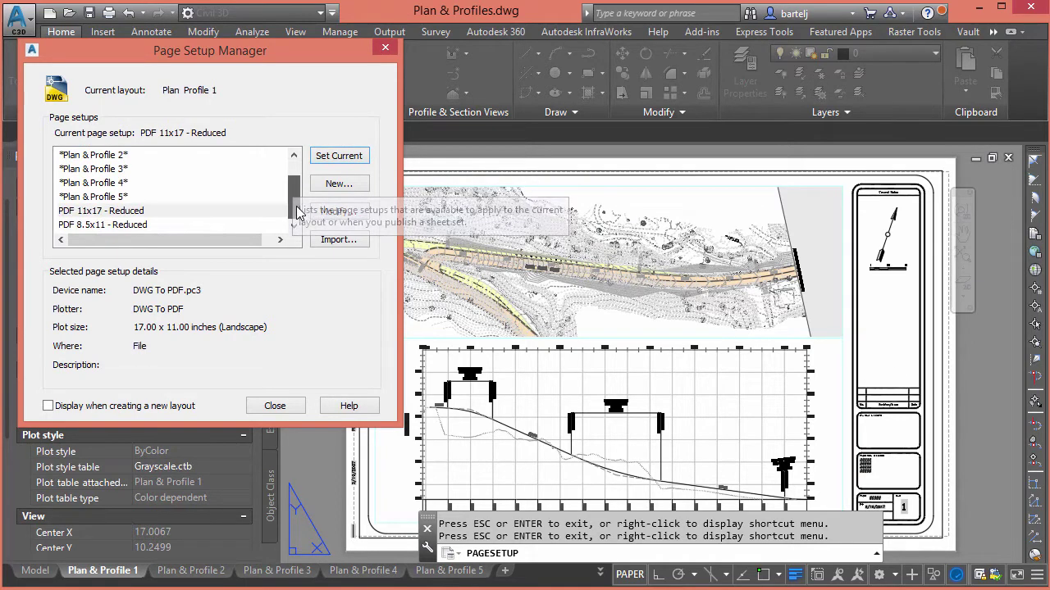
pyautogui.click(128, 225)
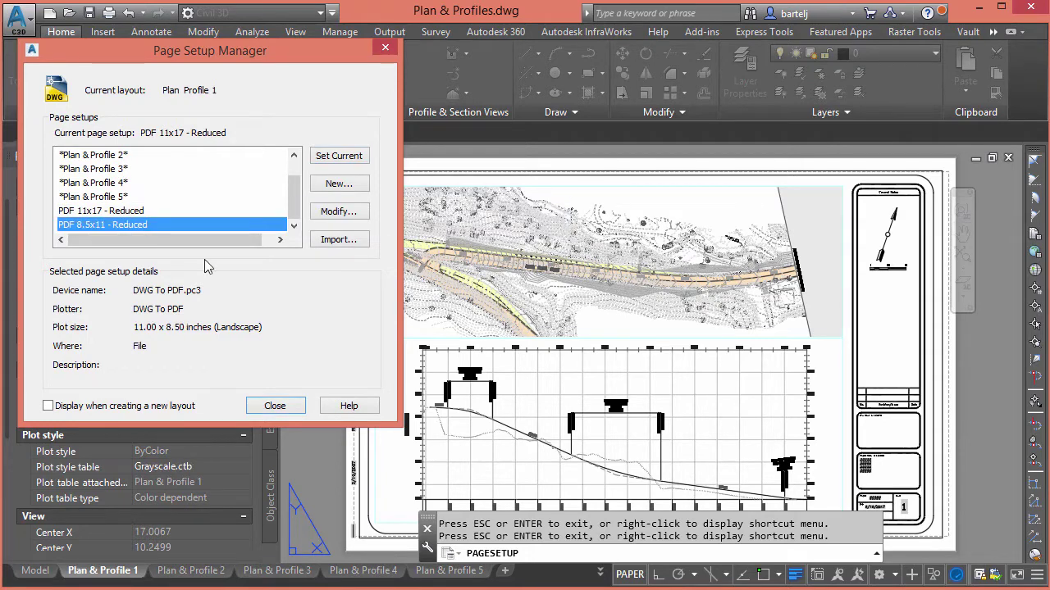
pyautogui.click(343, 155)
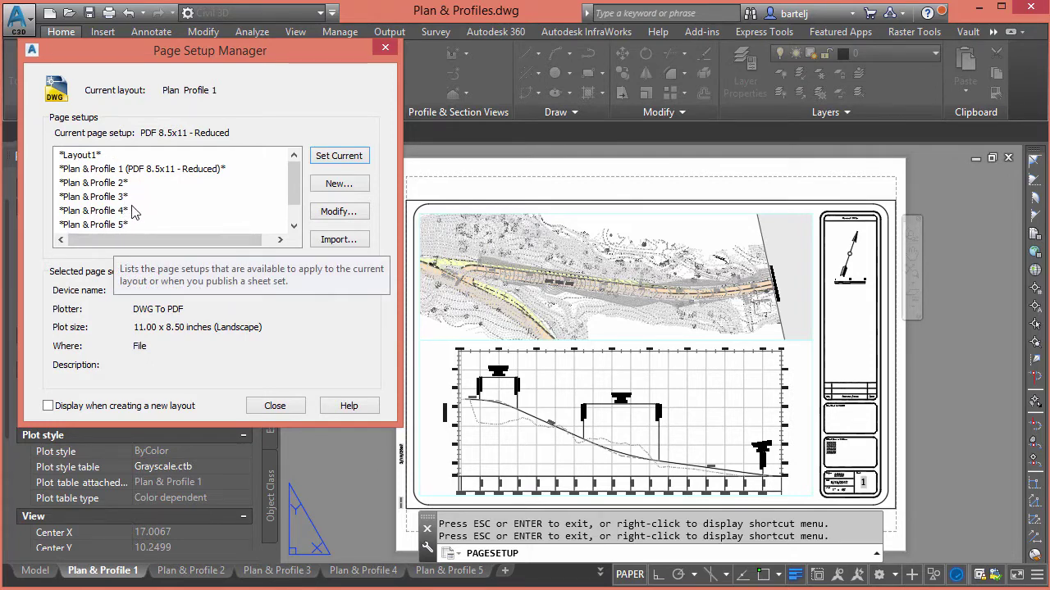
pyautogui.click(275, 406)
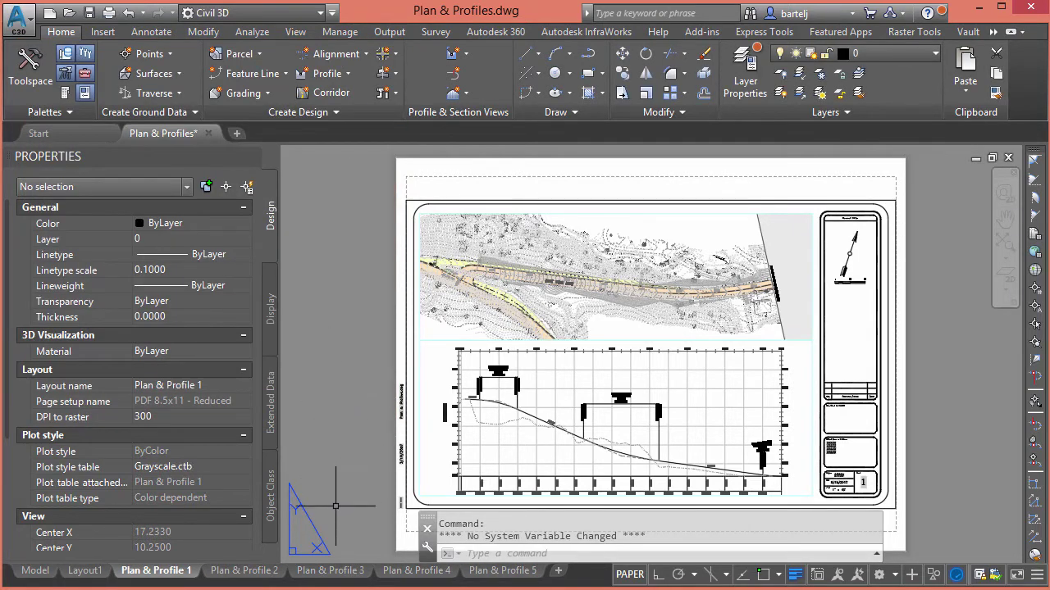
pyautogui.moveTo(483, 577)
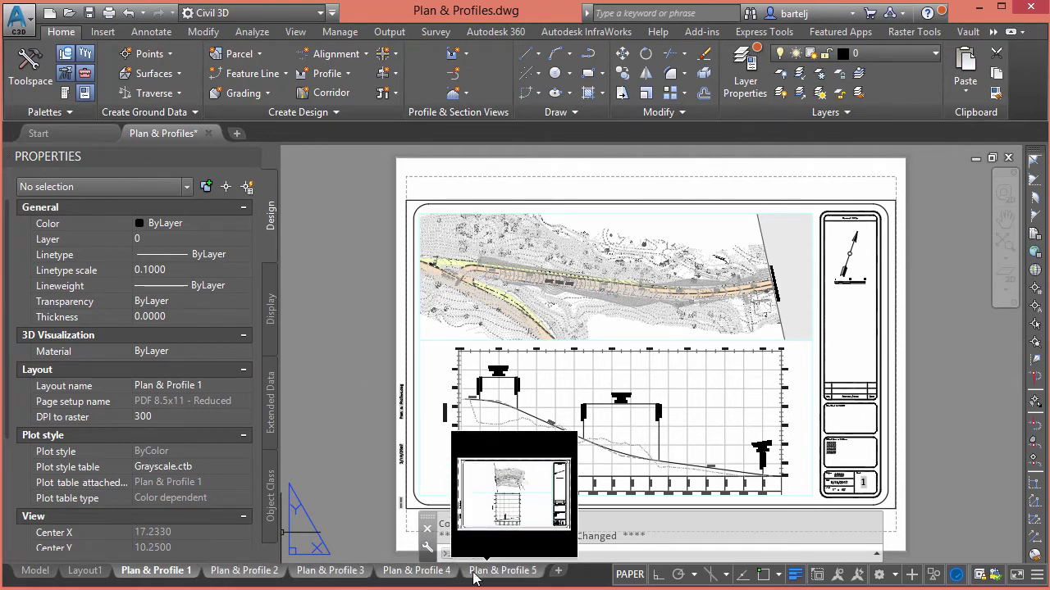
pyautogui.rightClick(176, 576)
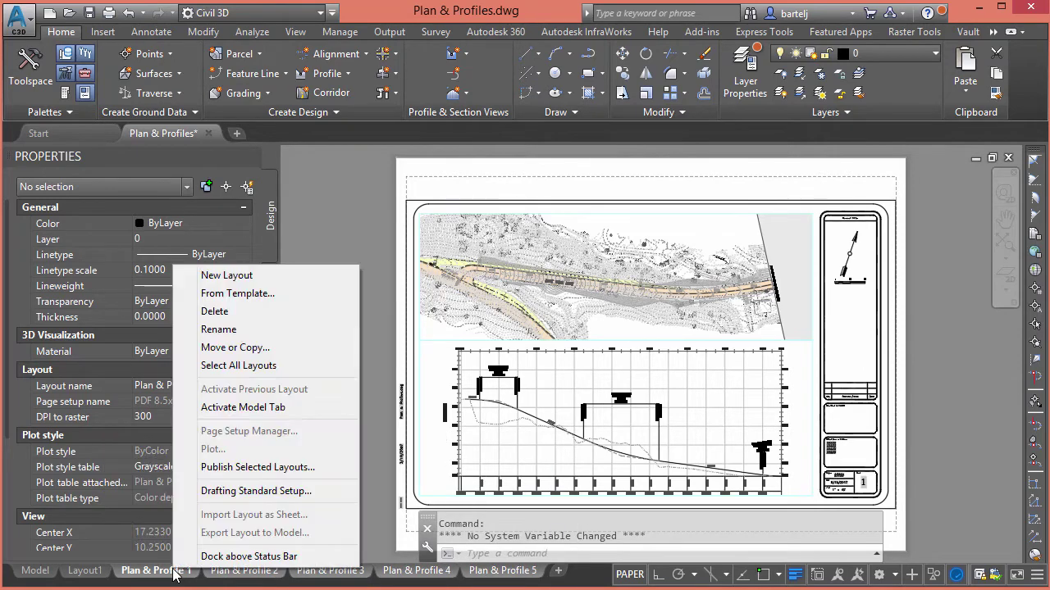
pyautogui.click(283, 468)
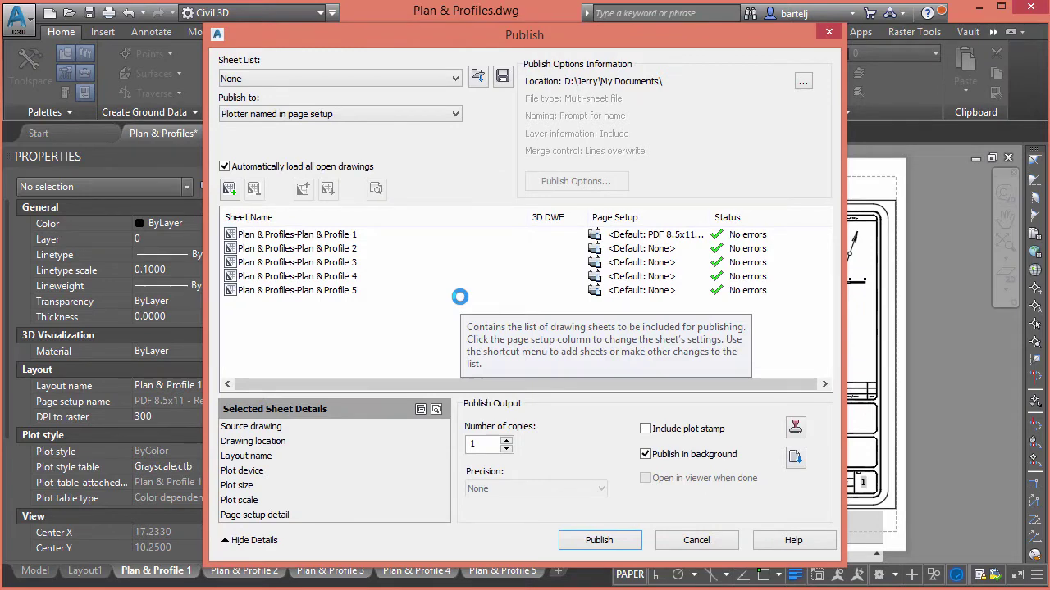
pyautogui.click(636, 235)
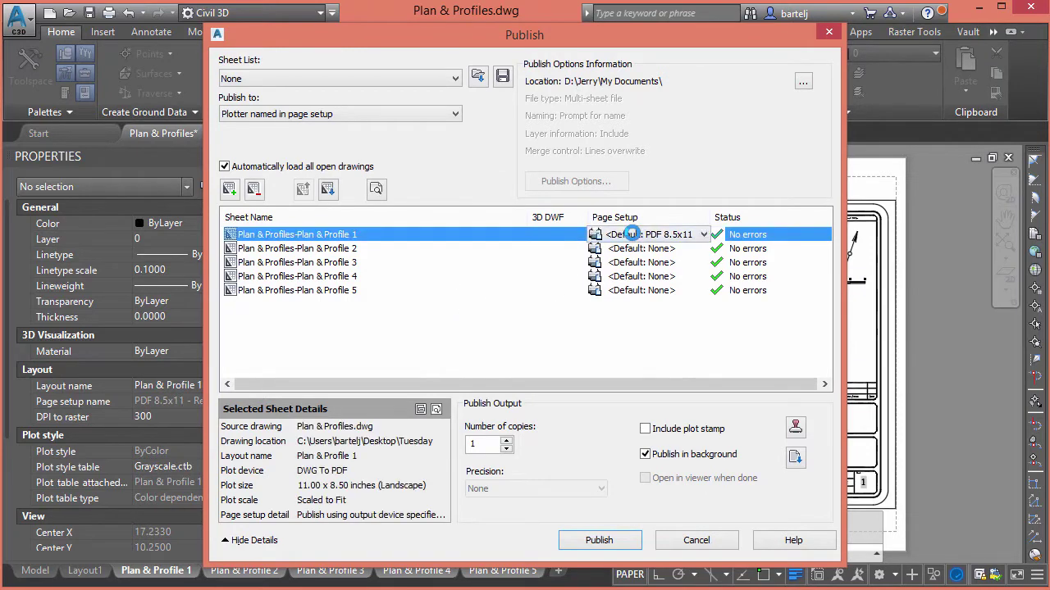
pyautogui.keyDown('shift'); pyautogui.click(631, 292); pyautogui.keyUp('shift')
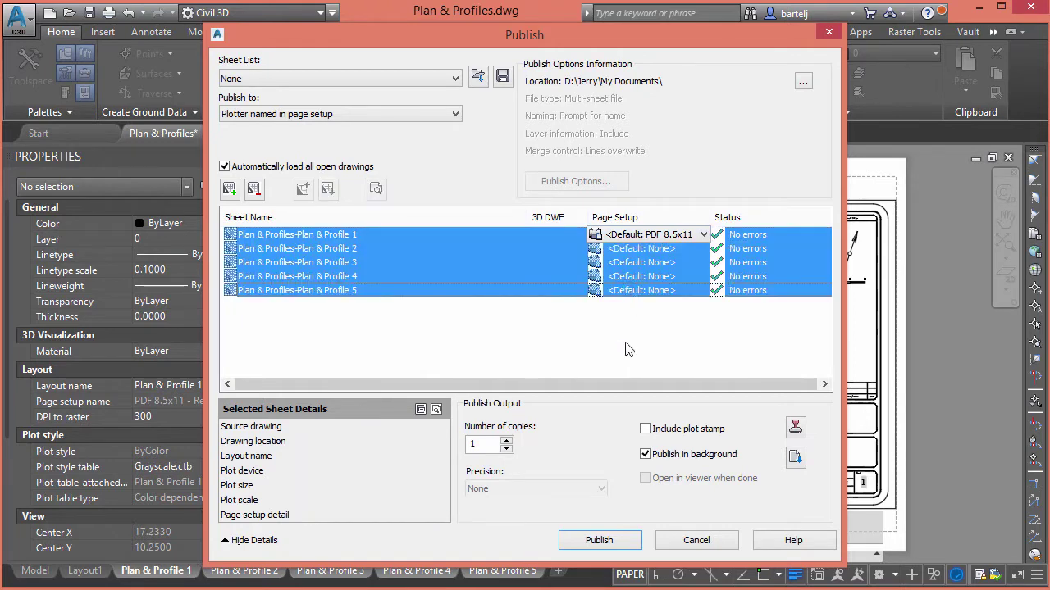
pyautogui.click(704, 235)
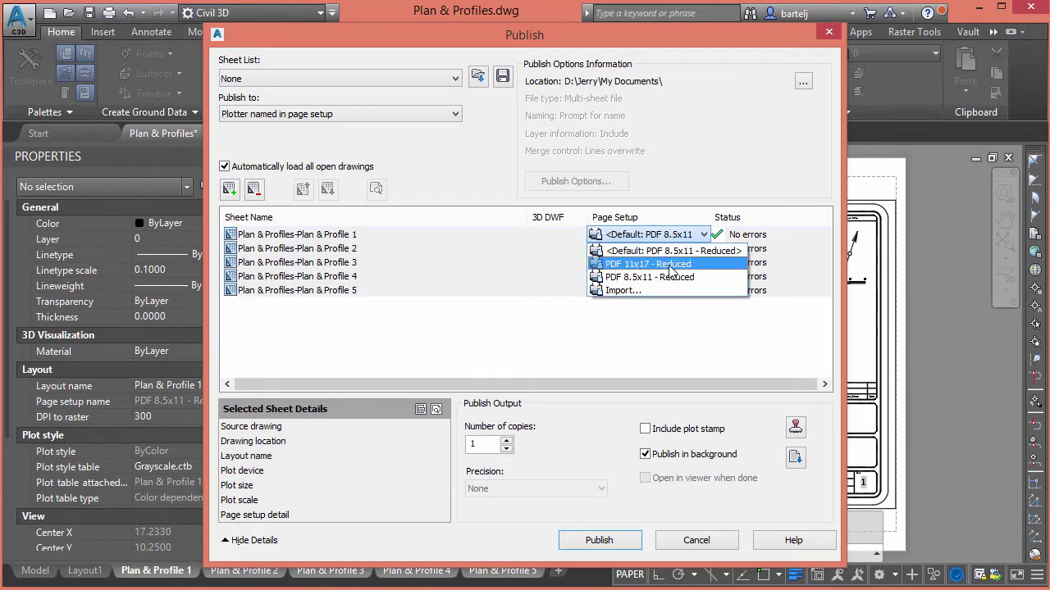
pyautogui.click(653, 478)
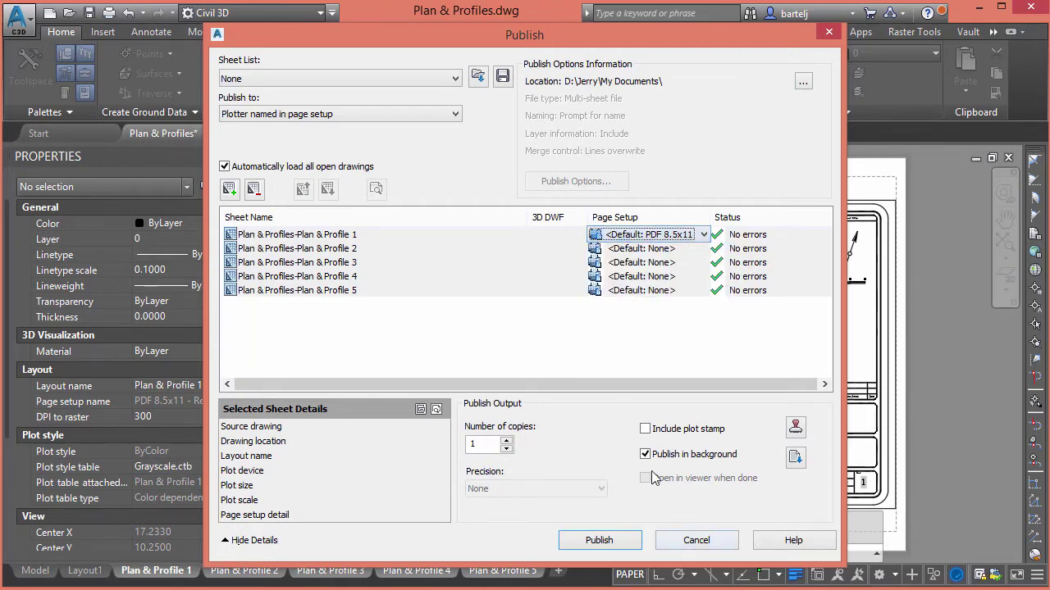
pyautogui.click(696, 540)
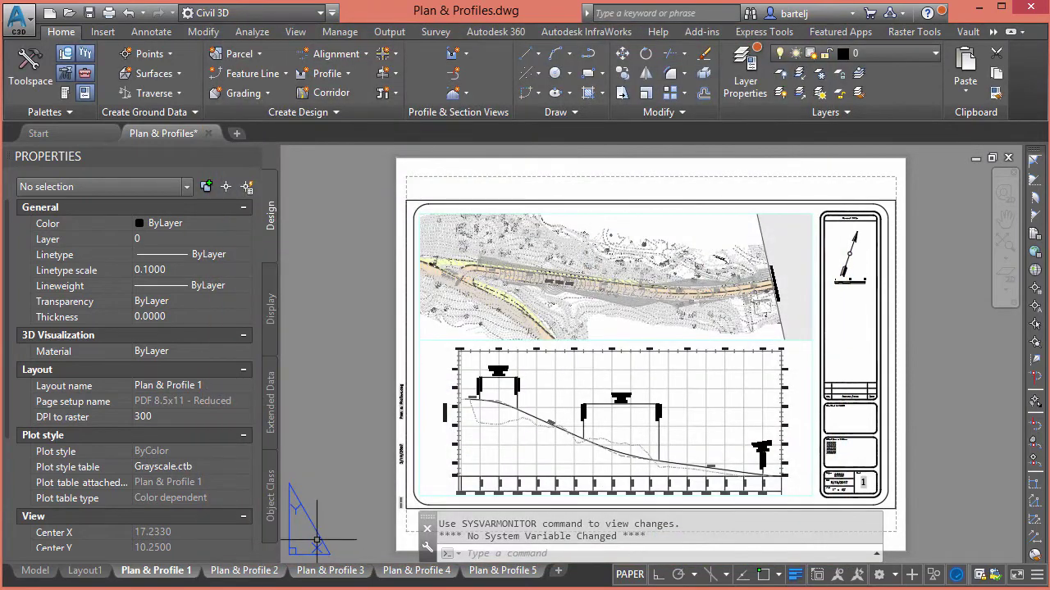
# Create a page setup named "PDF 22x34 - Original" from the Plan & Profile 2 layout
pyautogui.moveTo(242, 569)
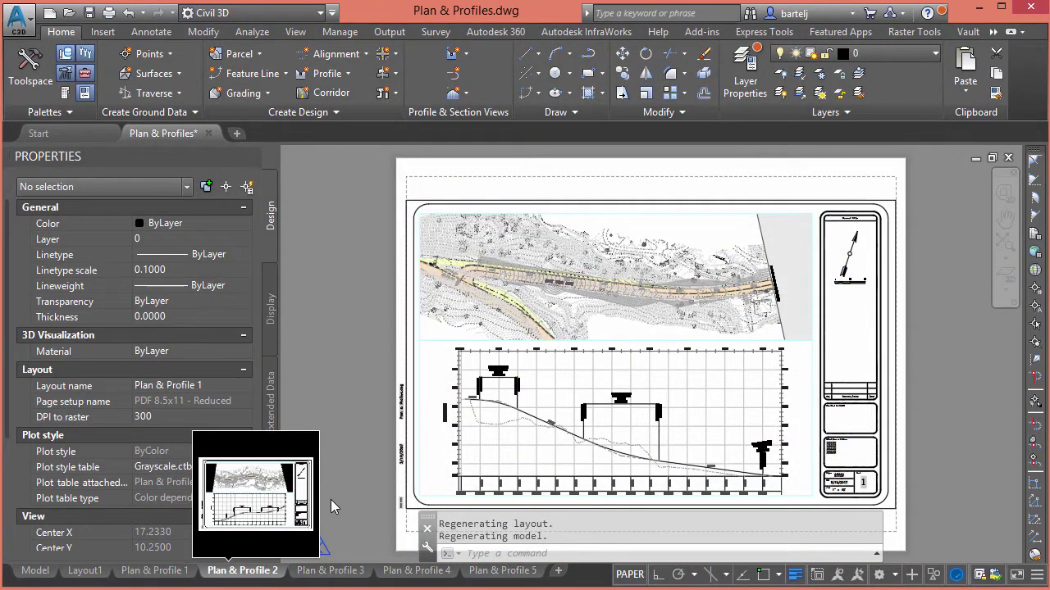
pyautogui.rightClick(254, 574)
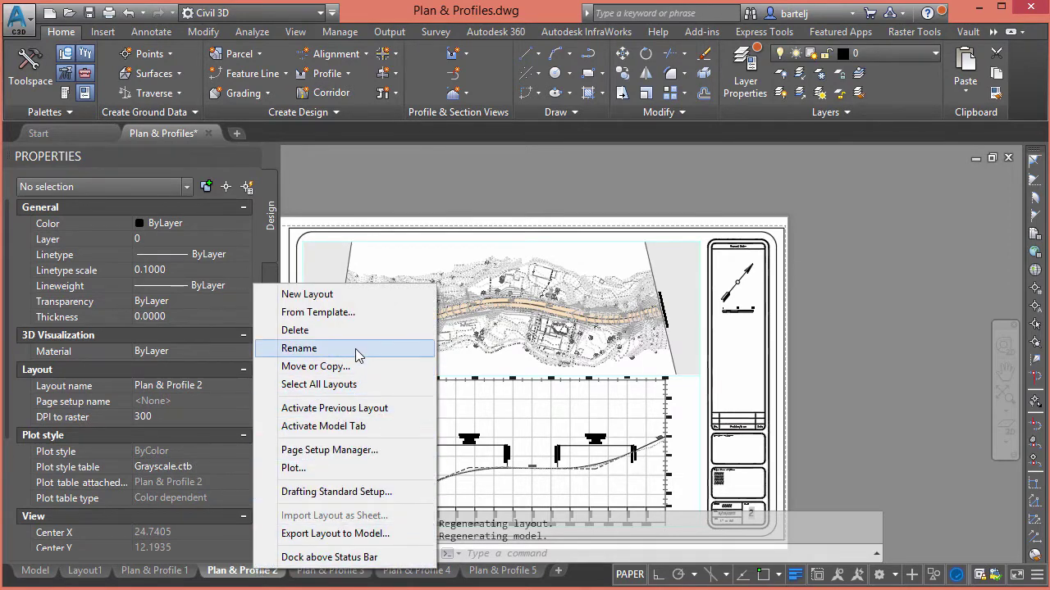
pyautogui.click(345, 450)
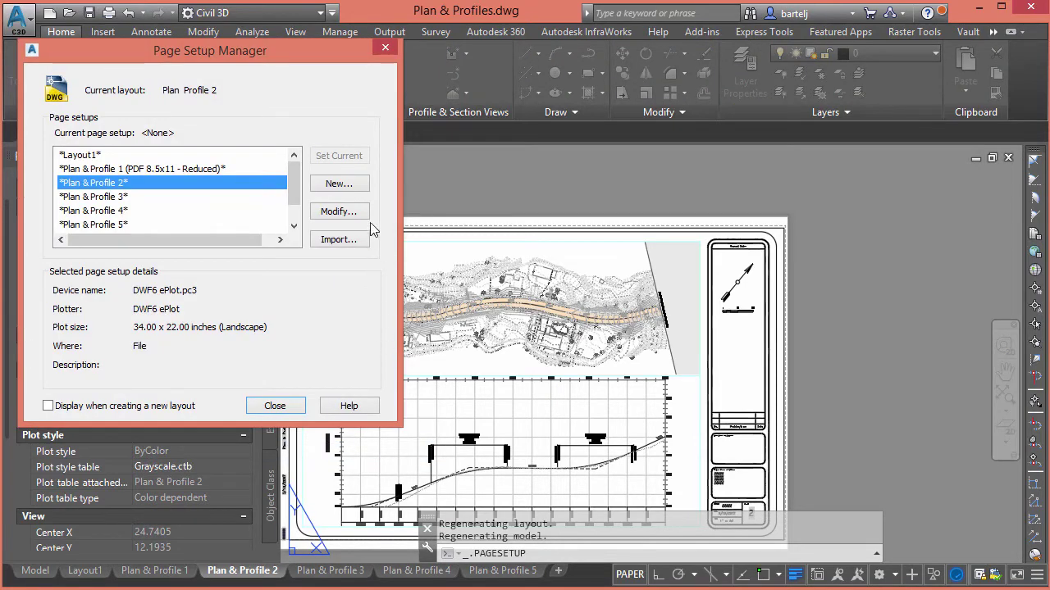
pyautogui.click(349, 187)
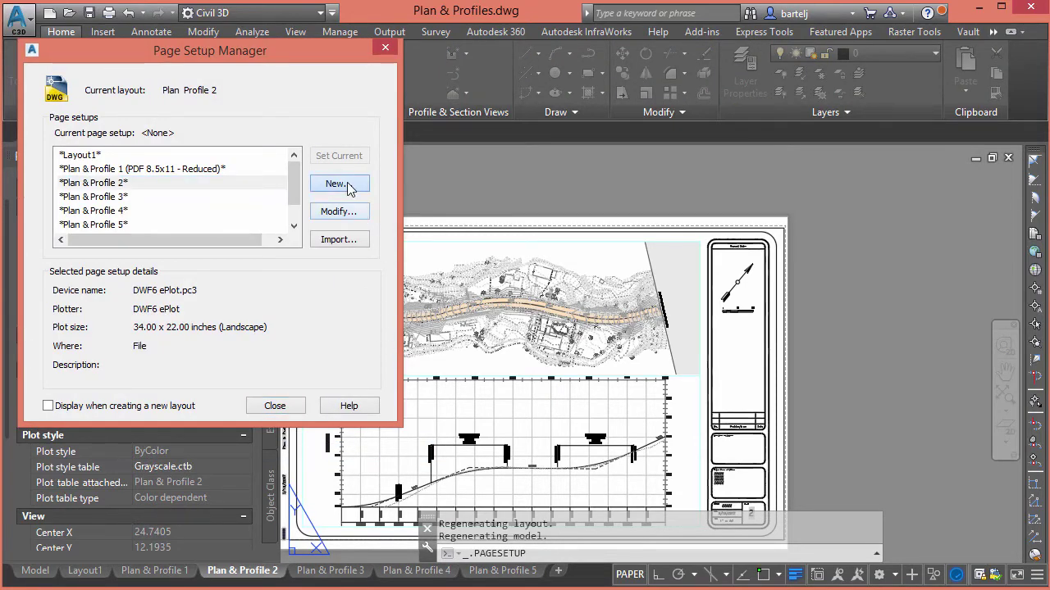
pyautogui.moveTo(158, 177); pyautogui.dragTo(80, 185)
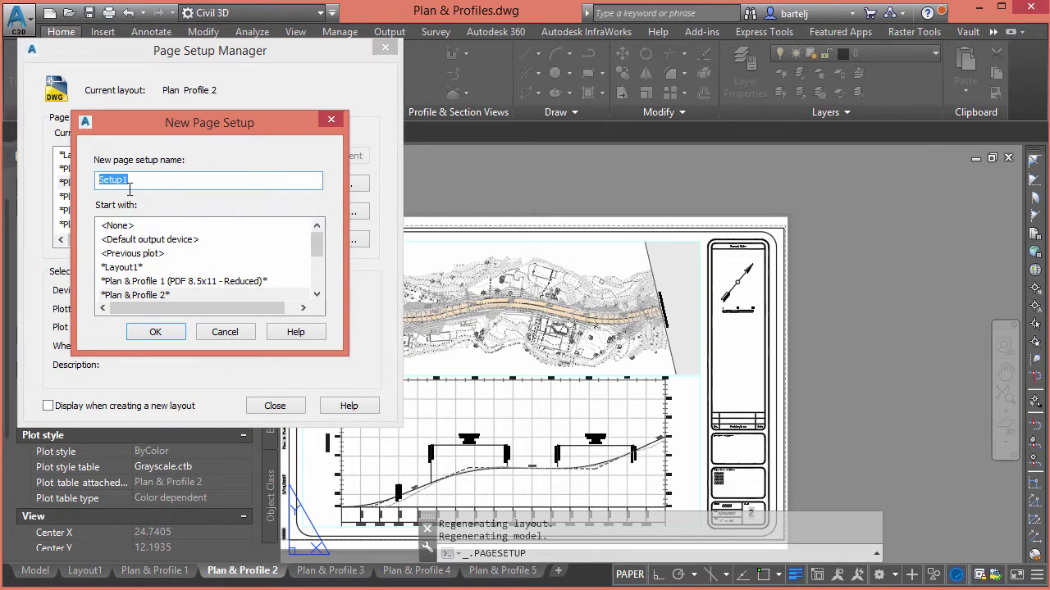
pyautogui.write('P')
pyautogui.write('DF 22x34 - Original')
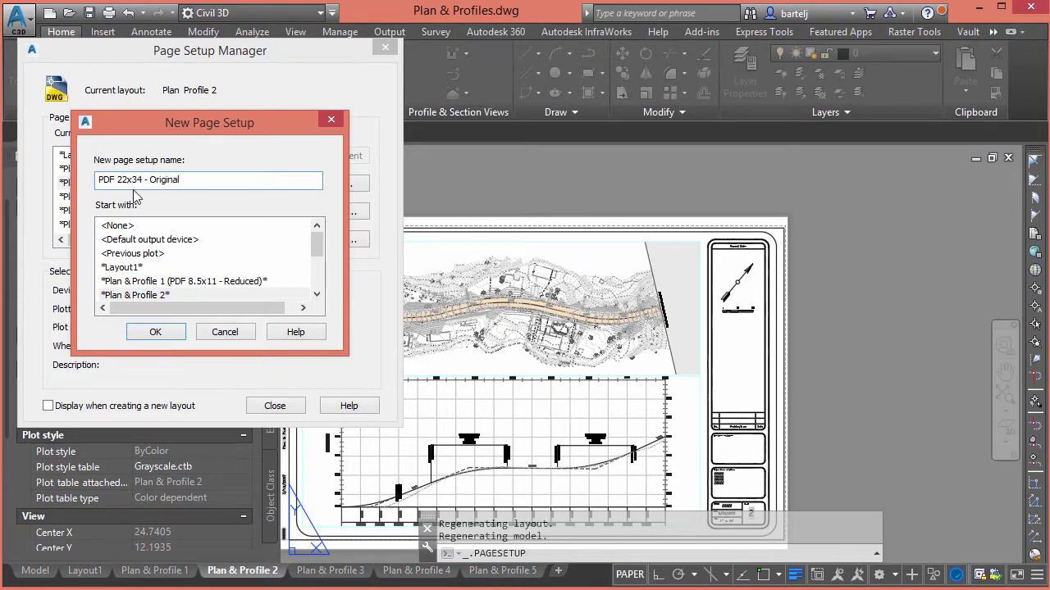
pyautogui.click(156, 332)
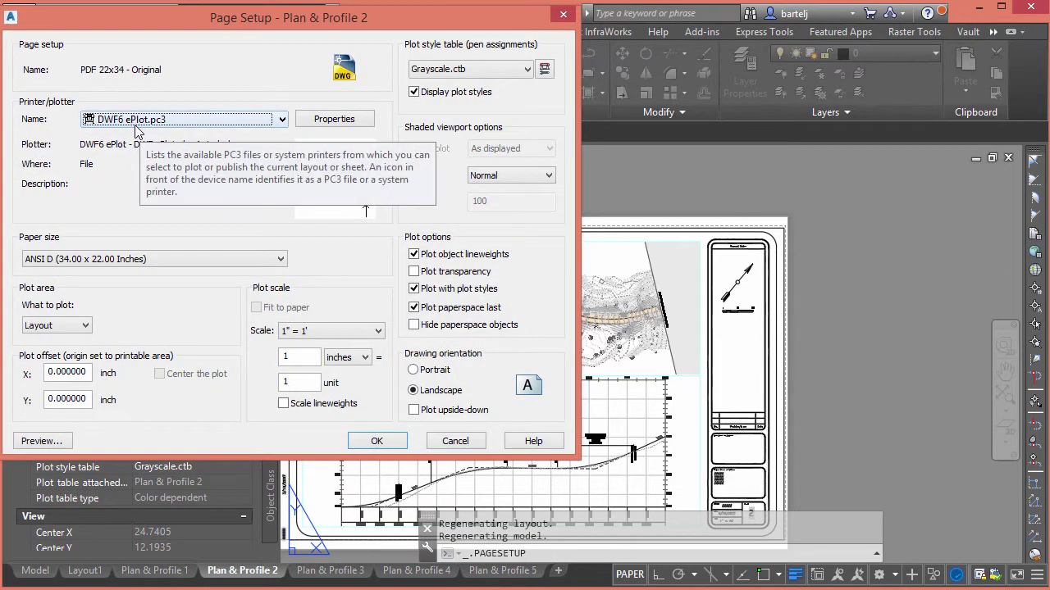
# Set the plotter to DWG To PDF.pc3, preview the plot and save the 22x34 page setup
pyautogui.click(282, 120)
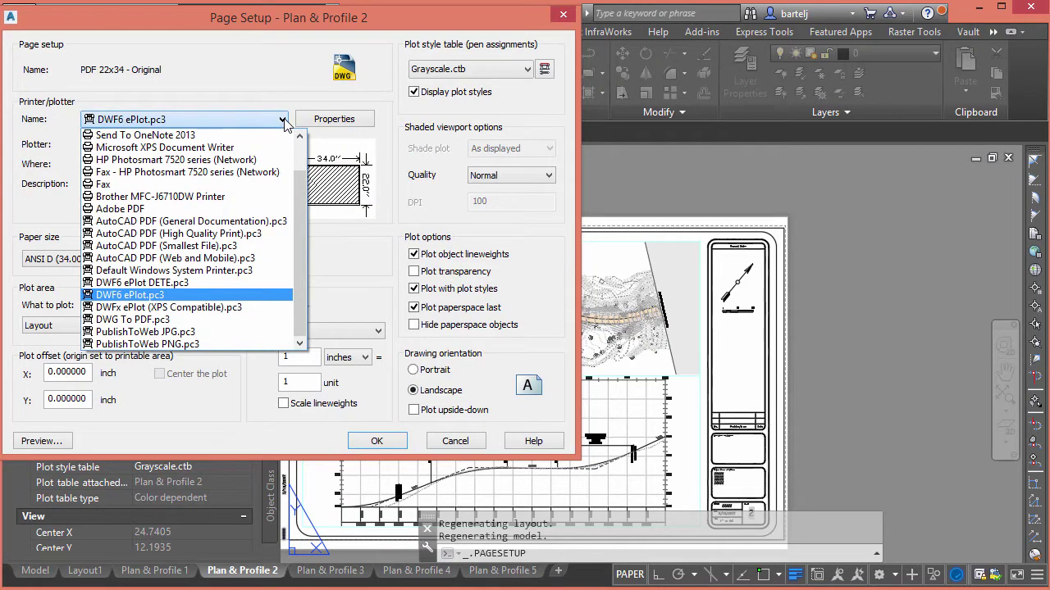
pyautogui.click(180, 320)
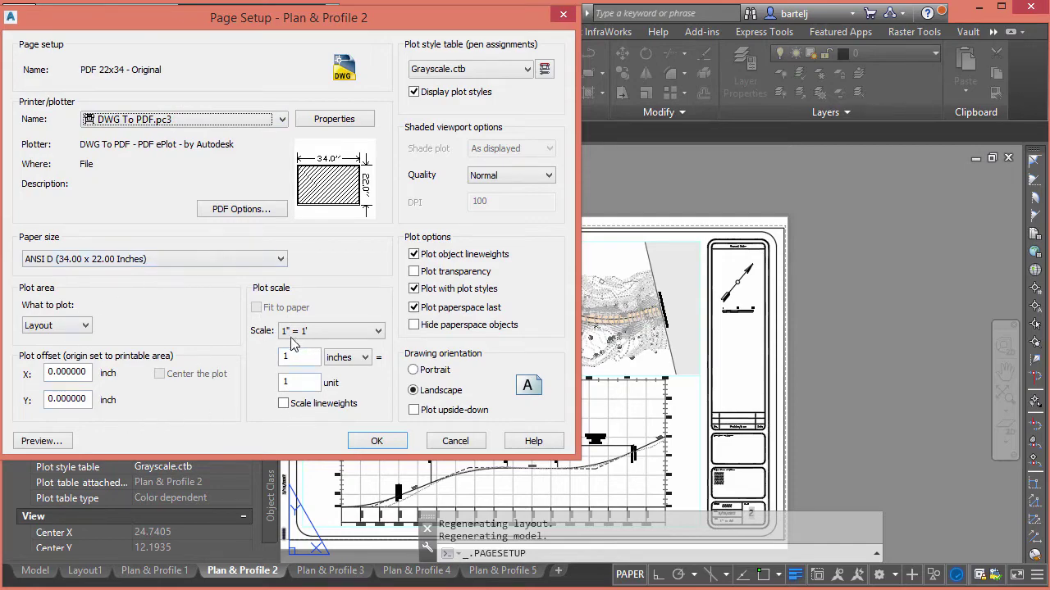
pyautogui.click(53, 441)
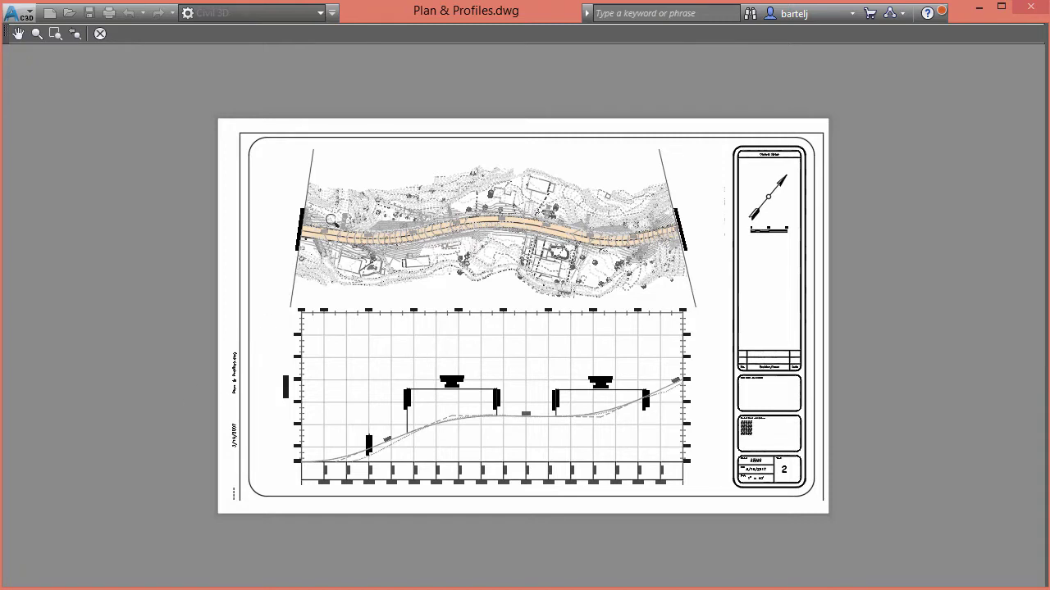
pyautogui.press('Escape')
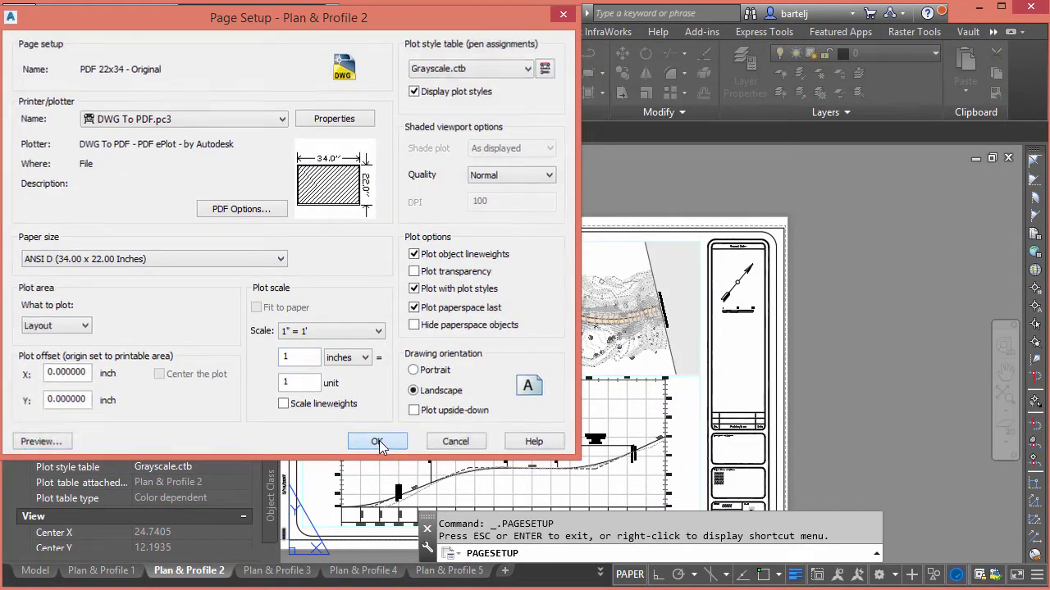
pyautogui.click(378, 441)
pyautogui.click(275, 407)
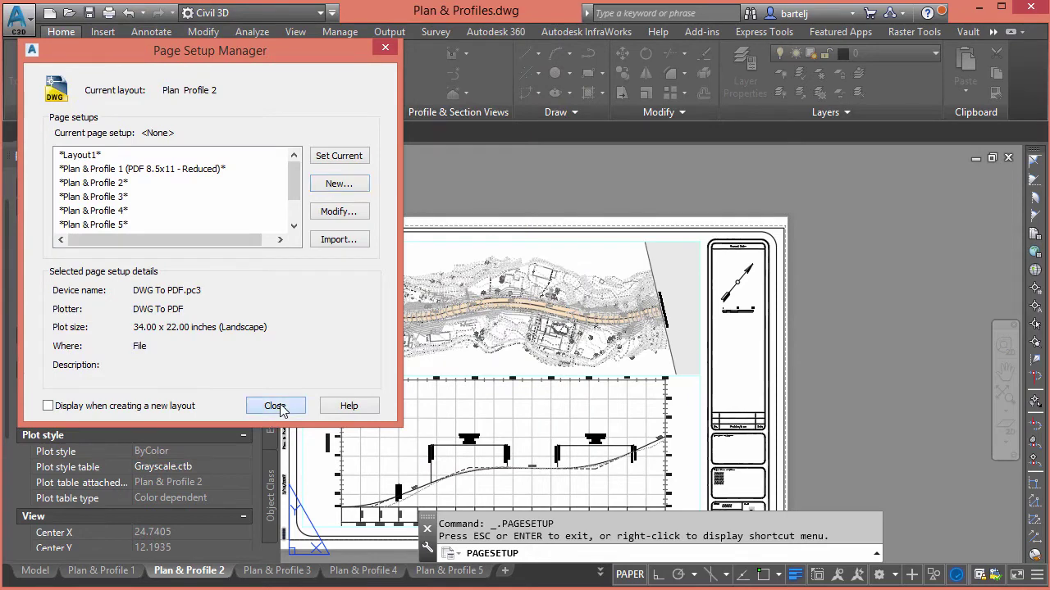
# Start publishing the Plan & Profile 1 to 5 layouts and assign the "PDF 22x34 - Original" page setup to all five sheets
pyautogui.click(156, 570)
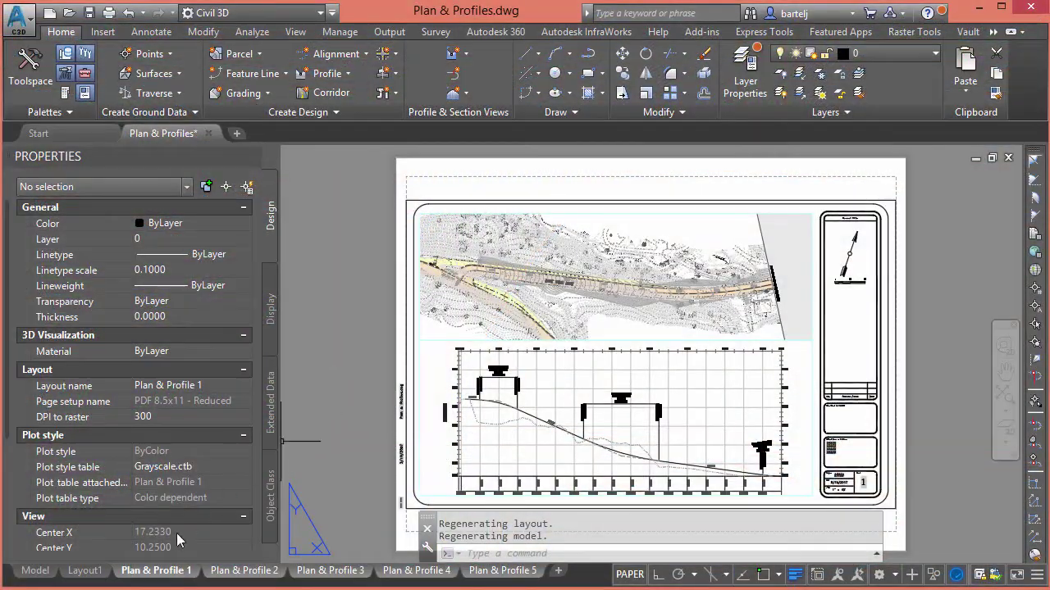
pyautogui.rightClick(175, 570)
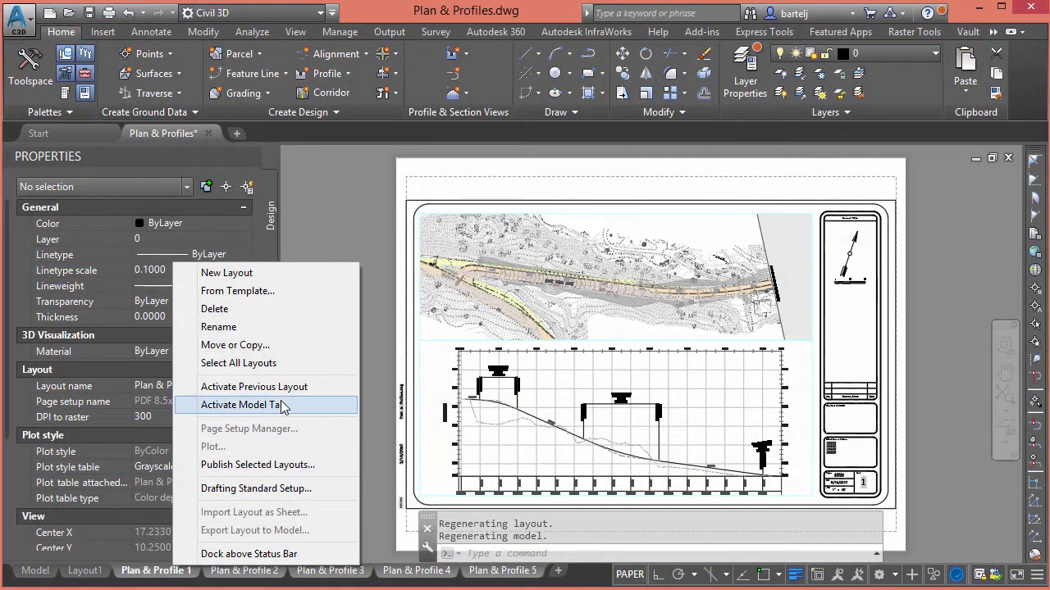
pyautogui.click(285, 466)
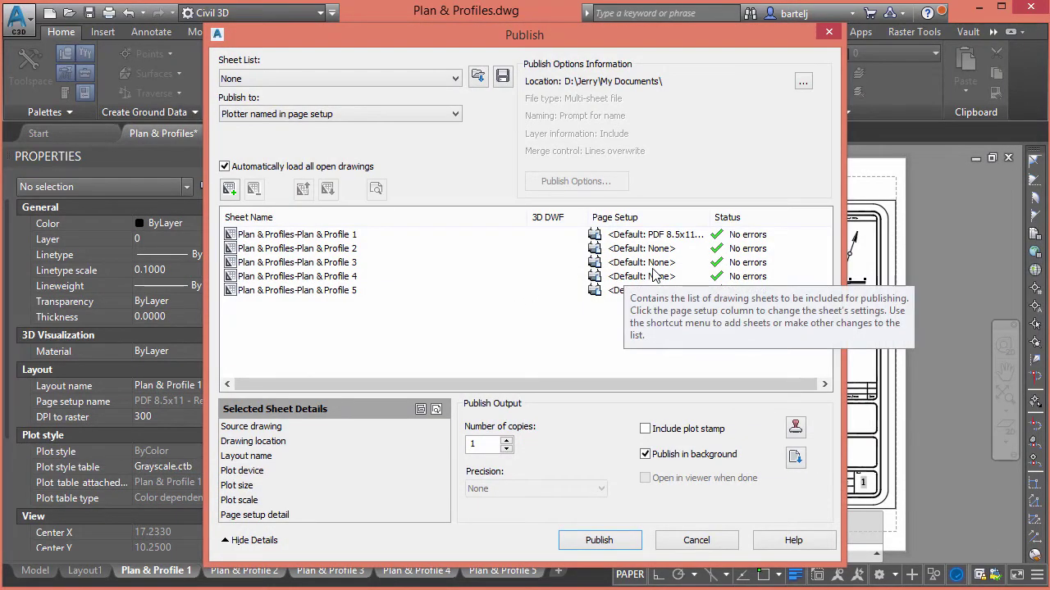
pyautogui.click(682, 236)
pyautogui.keyDown('shift'); pyautogui.click(675, 291); pyautogui.keyUp('shift')
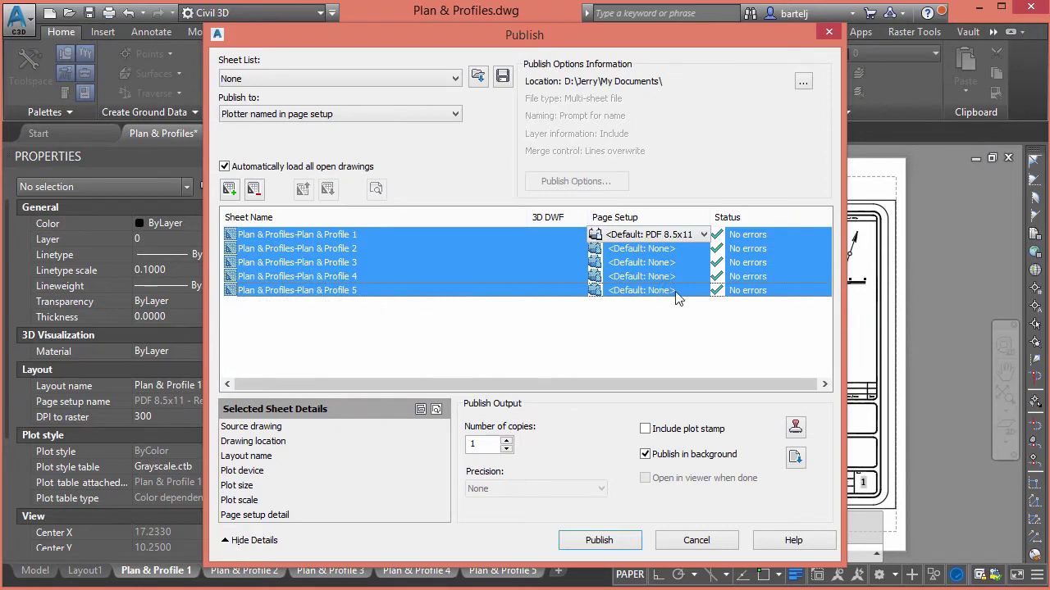
pyautogui.click(702, 235)
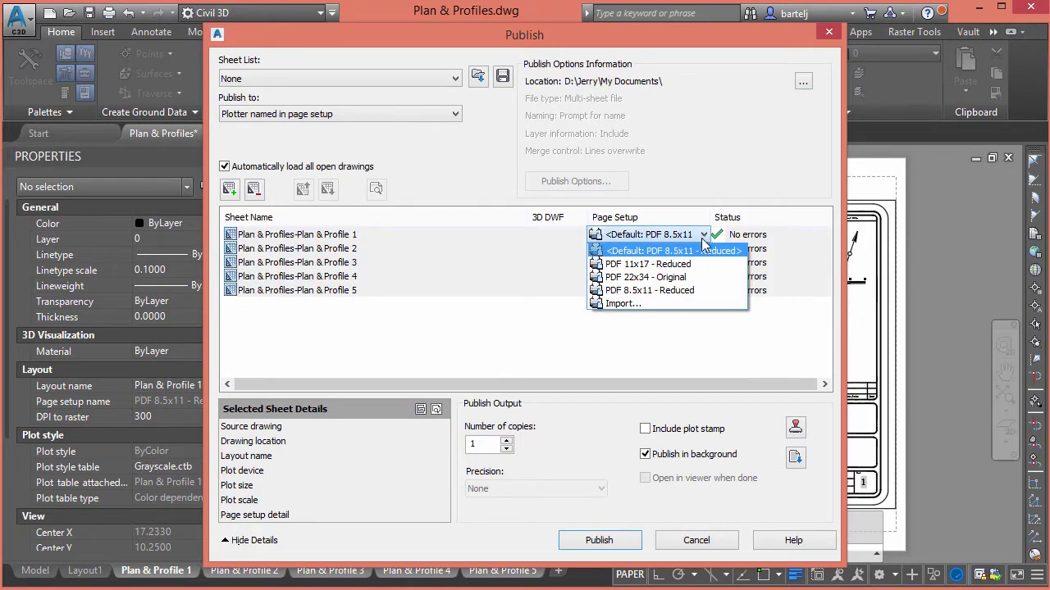
pyautogui.click(692, 278)
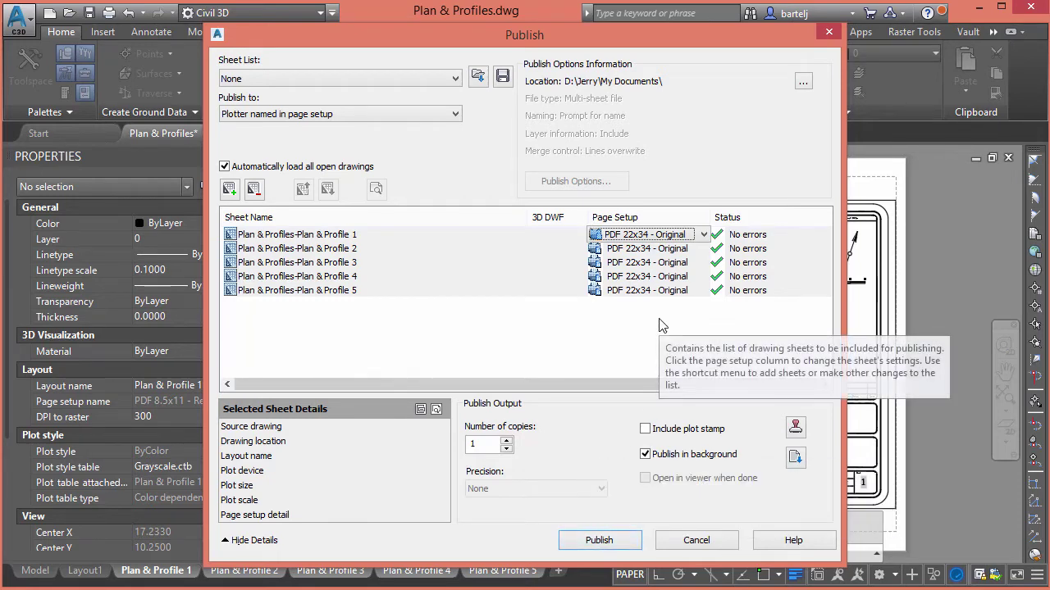
# Switch the page setup of all five sheets to "PDF 11x17 - Reduced"
pyautogui.click(703, 235)
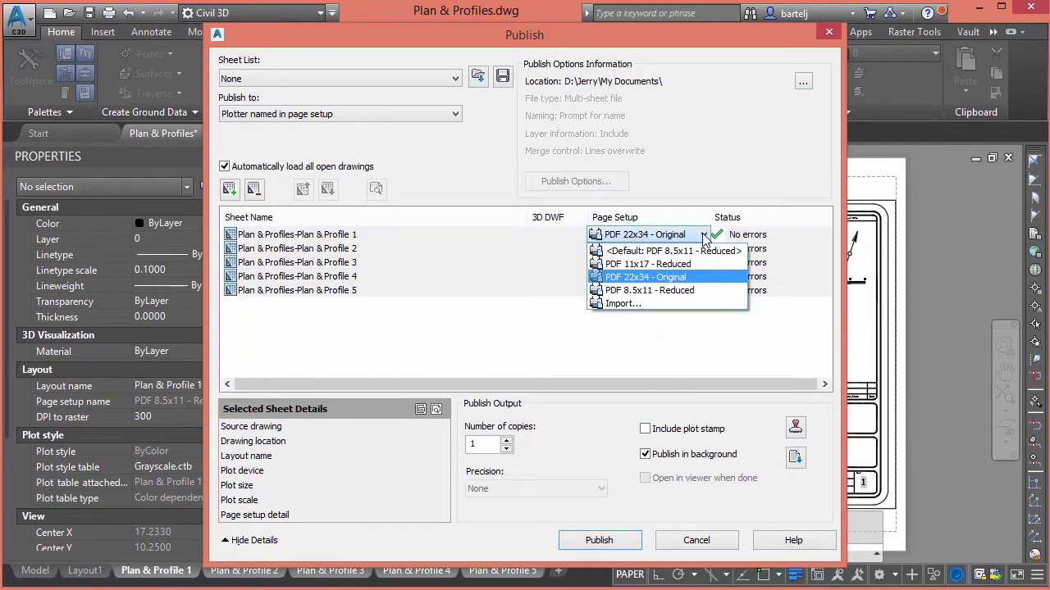
pyautogui.click(682, 264)
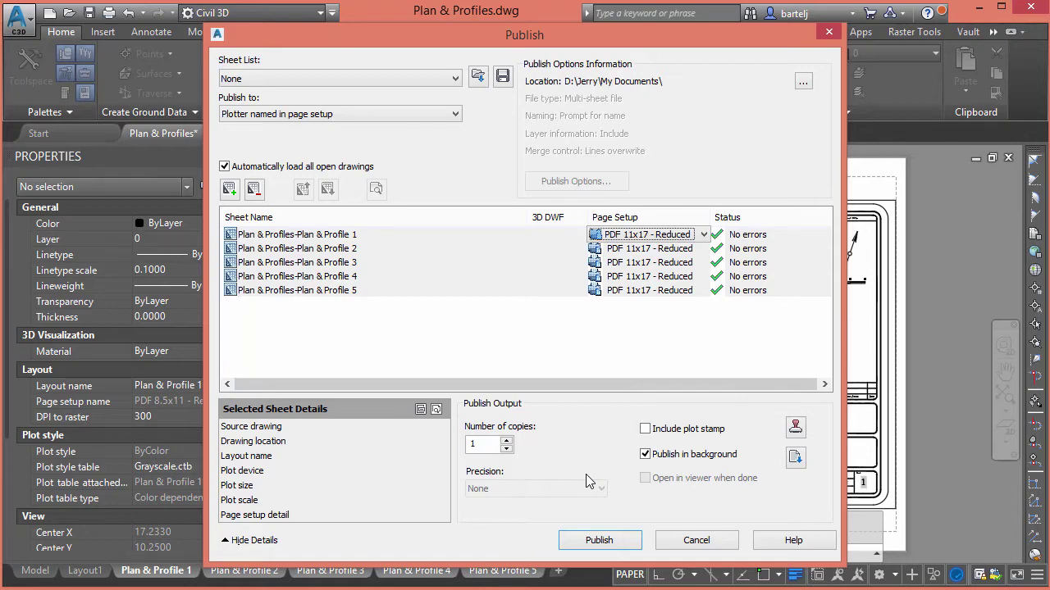
# Switch all five sheets to the "PDF 8.5x11 - Reduced" page setup, and cancel publishing without saving the sheet list
pyautogui.click(703, 235)
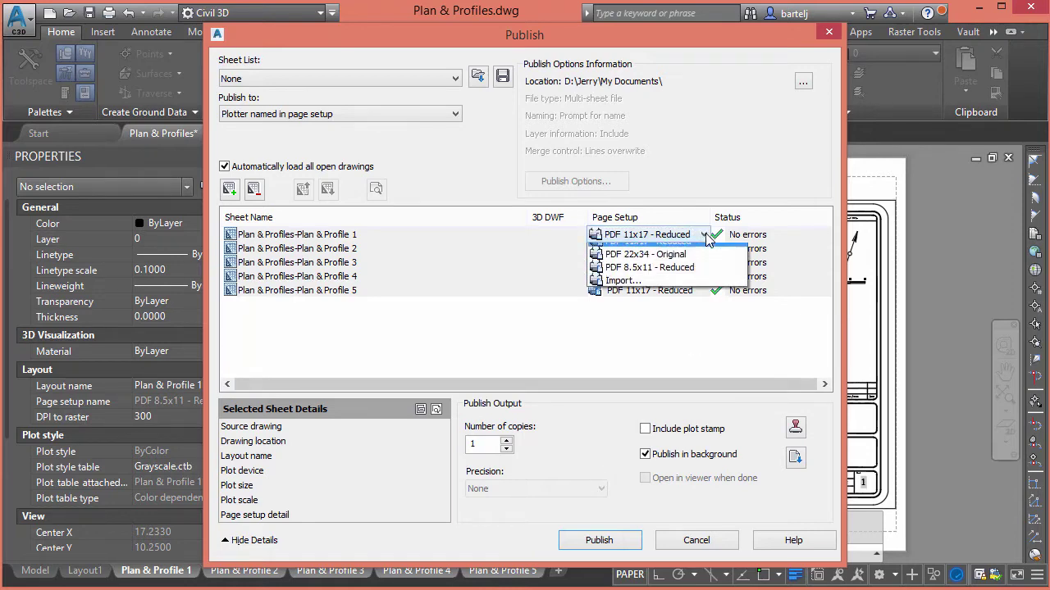
pyautogui.click(660, 291)
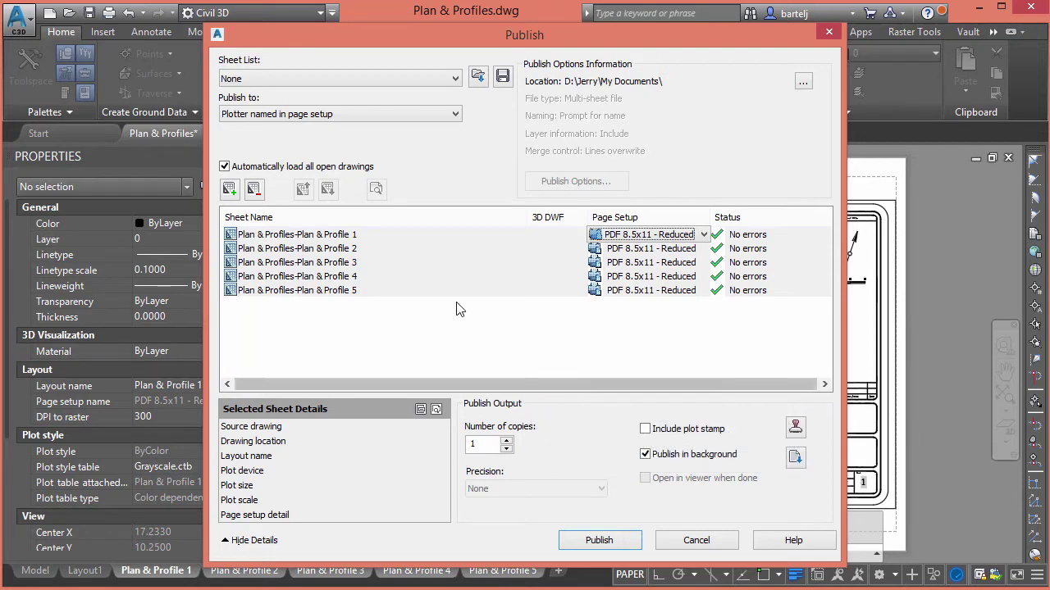
pyautogui.click(695, 541)
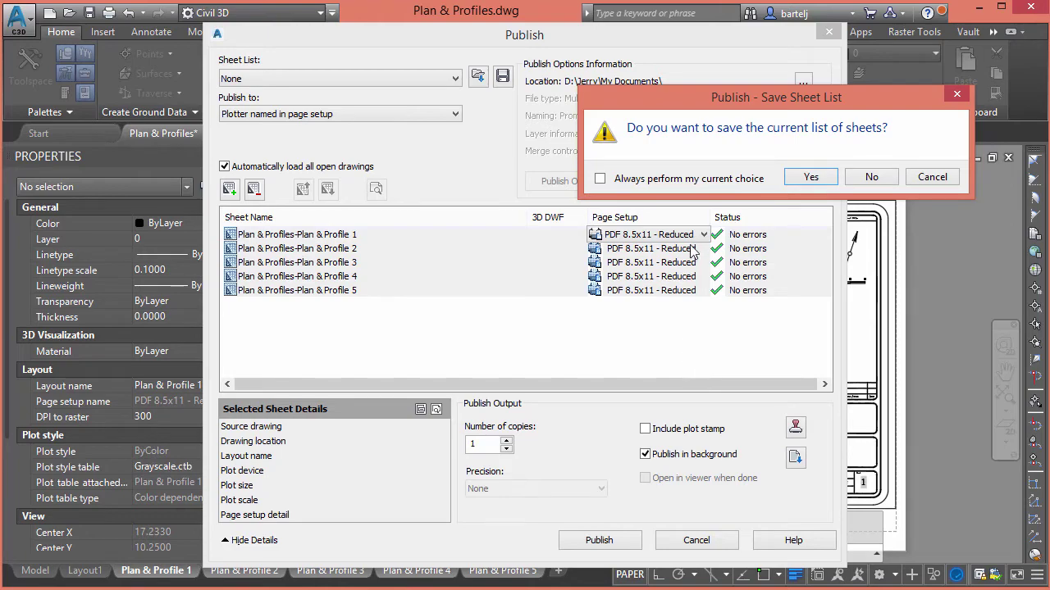
pyautogui.click(871, 178)
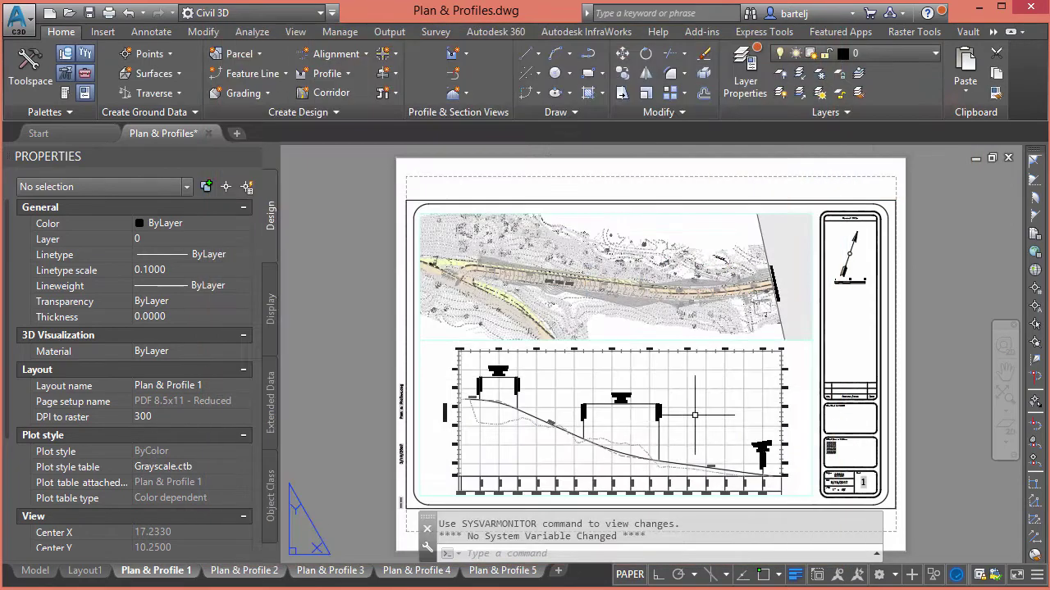
pyautogui.rightClick(160, 566)
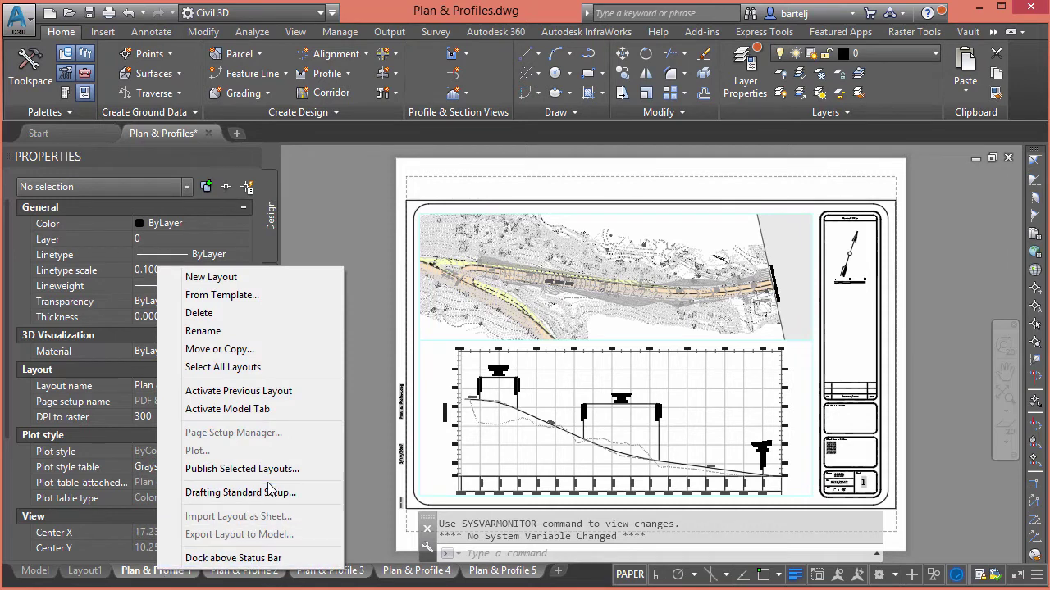
pyautogui.click(353, 440)
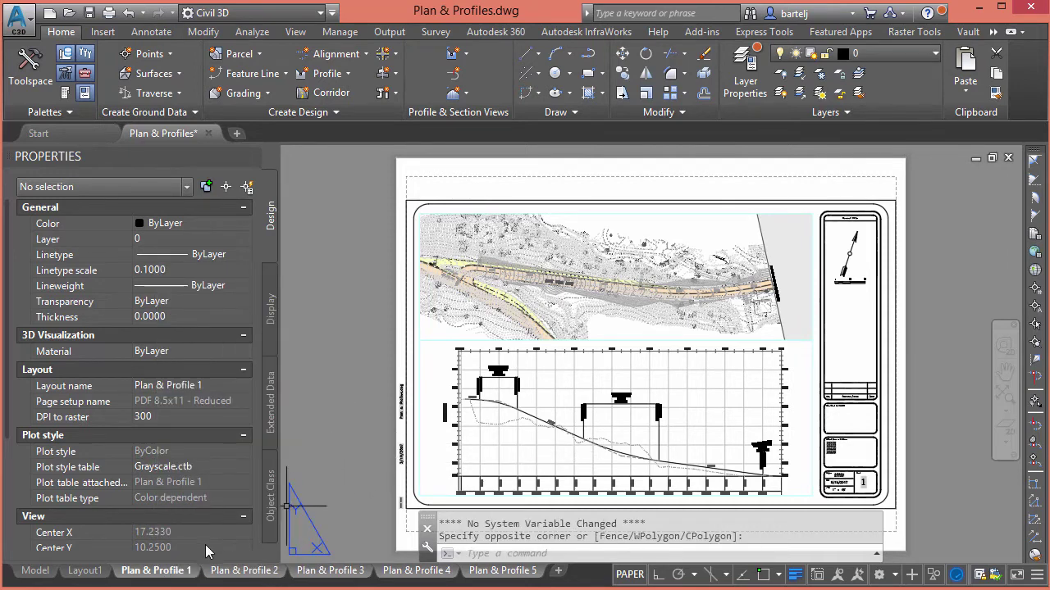
pyautogui.moveTo(180, 577)
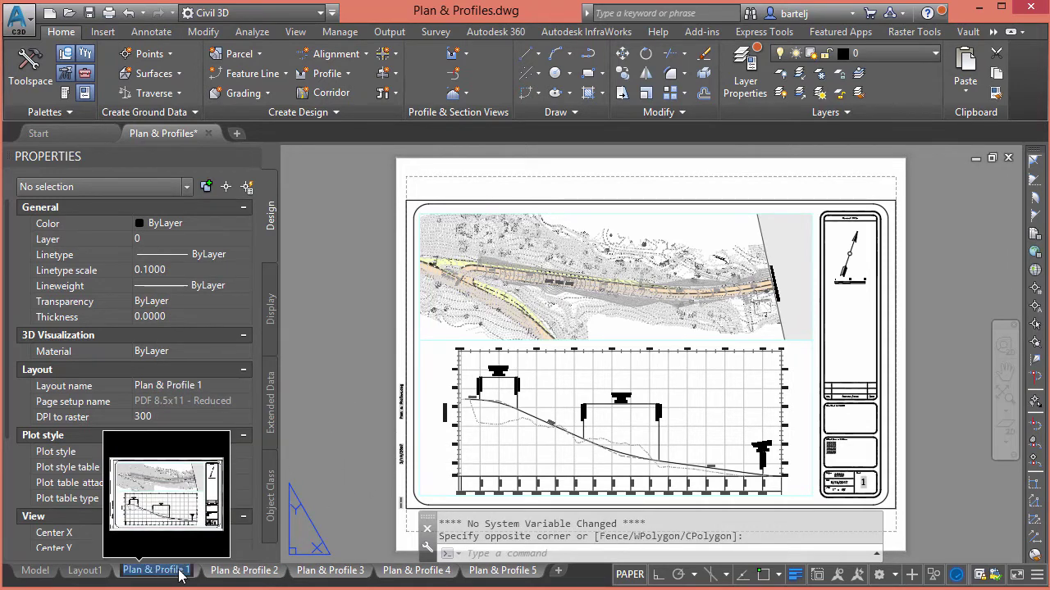
pyautogui.press('Escape')
pyautogui.press('Escape')
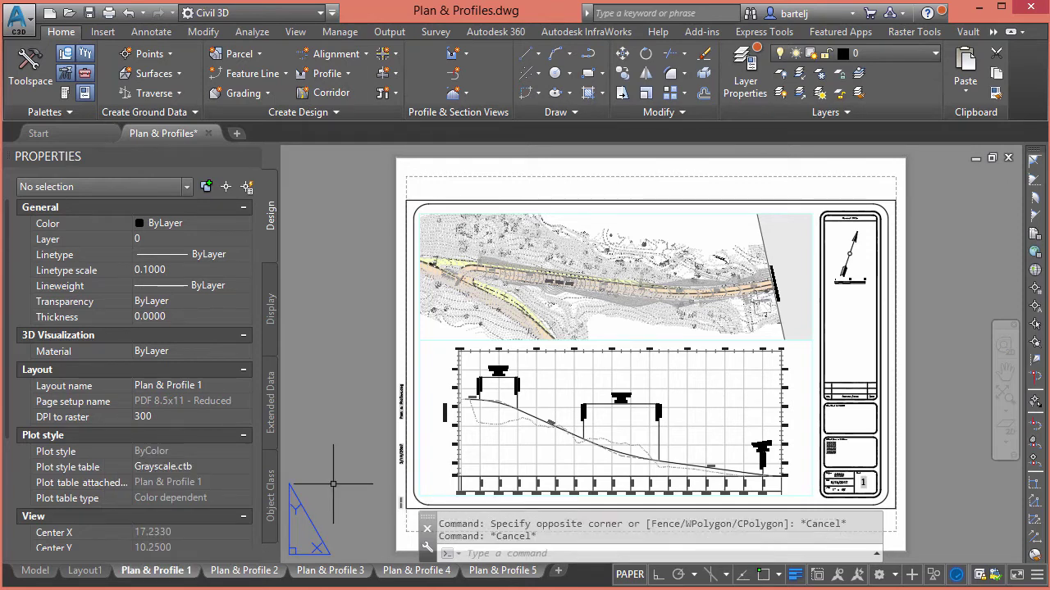
pyautogui.click(184, 578)
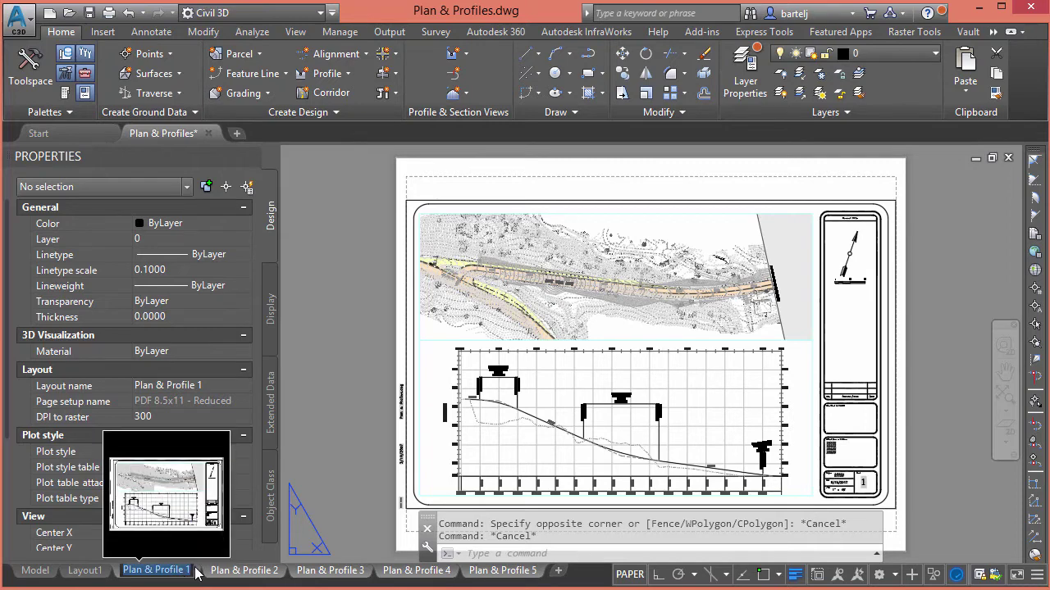
pyautogui.rightClick(196, 574)
pyautogui.press('Escape')
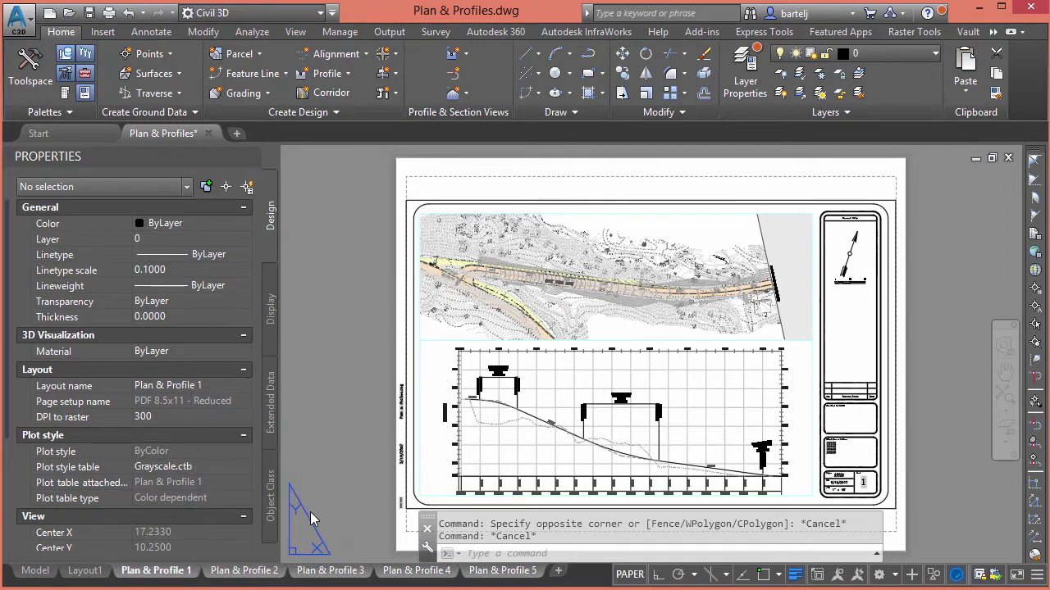
# Activate the Plan & Profile 2 layout, open its Page Setup Manager and review the available page setups
pyautogui.click(254, 578)
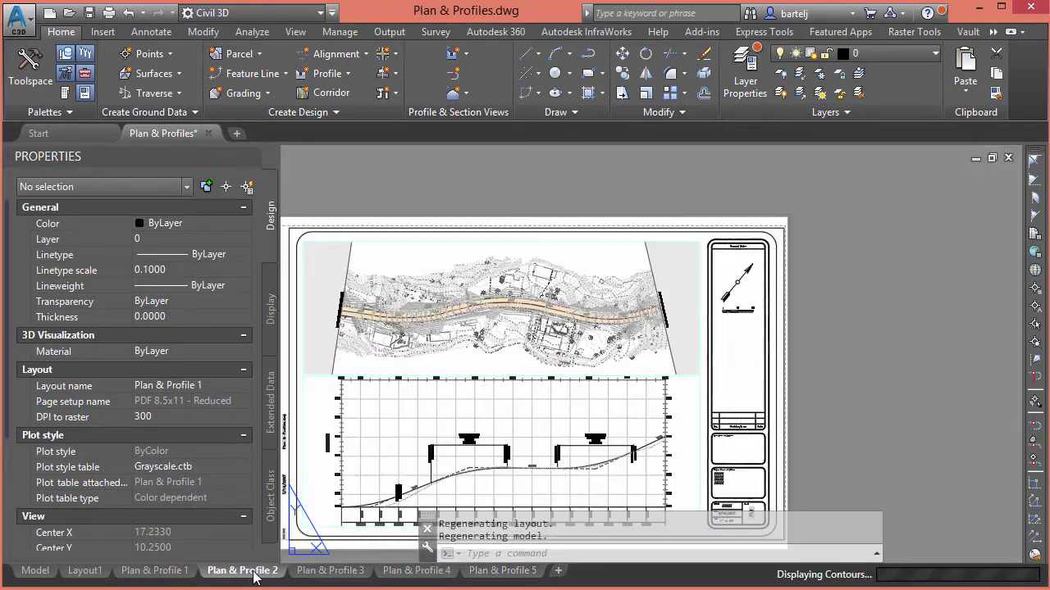
pyautogui.rightClick(255, 578)
pyautogui.click(329, 451)
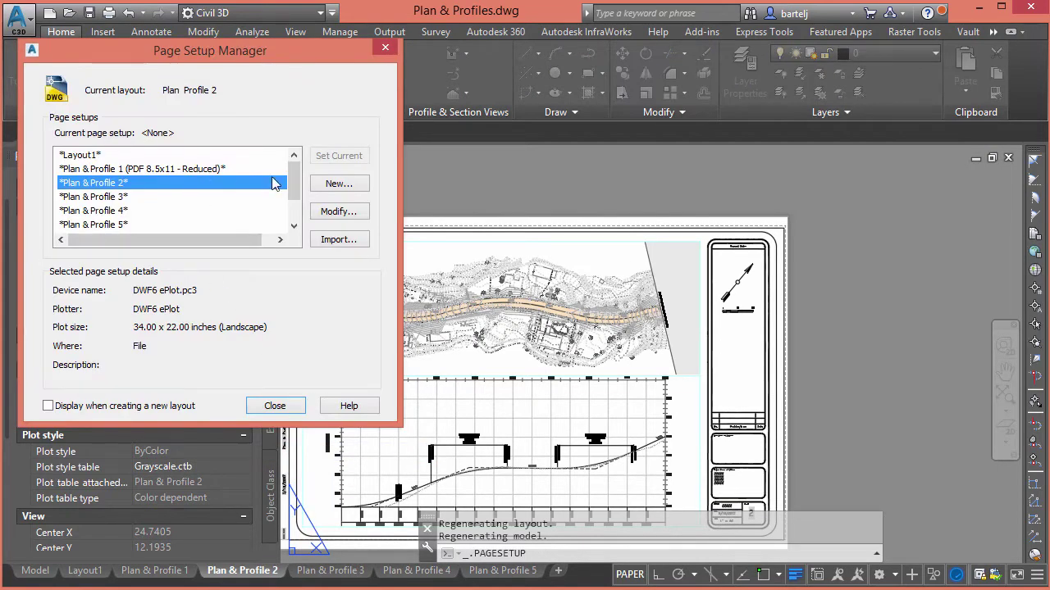
pyautogui.scroll(-2, 300, 194)
pyautogui.scroll(-1, 300, 193)
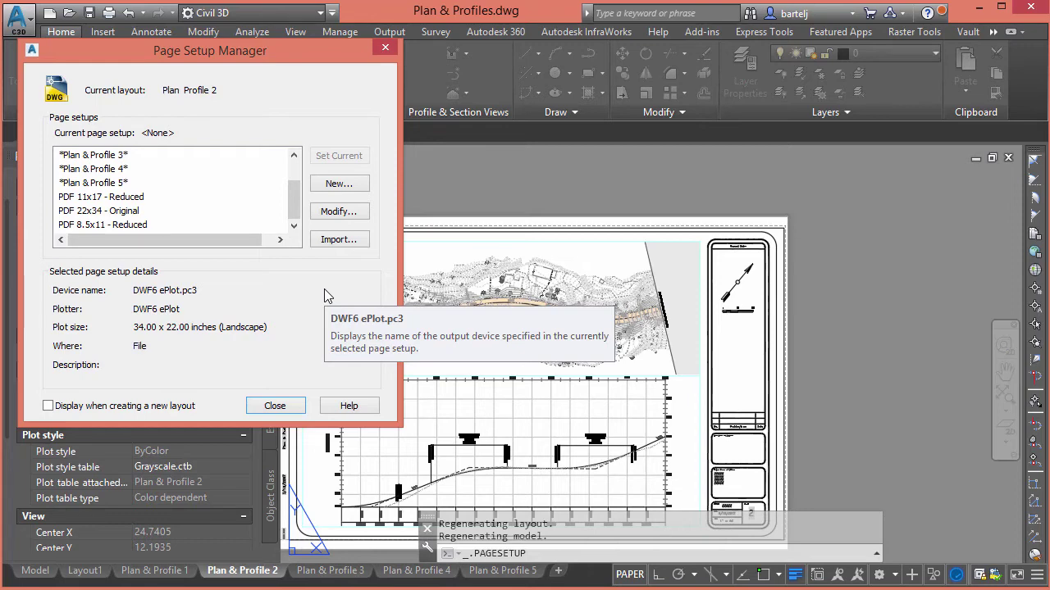
# Import the "HP 7520 - 8.5x11 - Check Set" page setup from Tuesday_Template.dwg
pyautogui.click(340, 242)
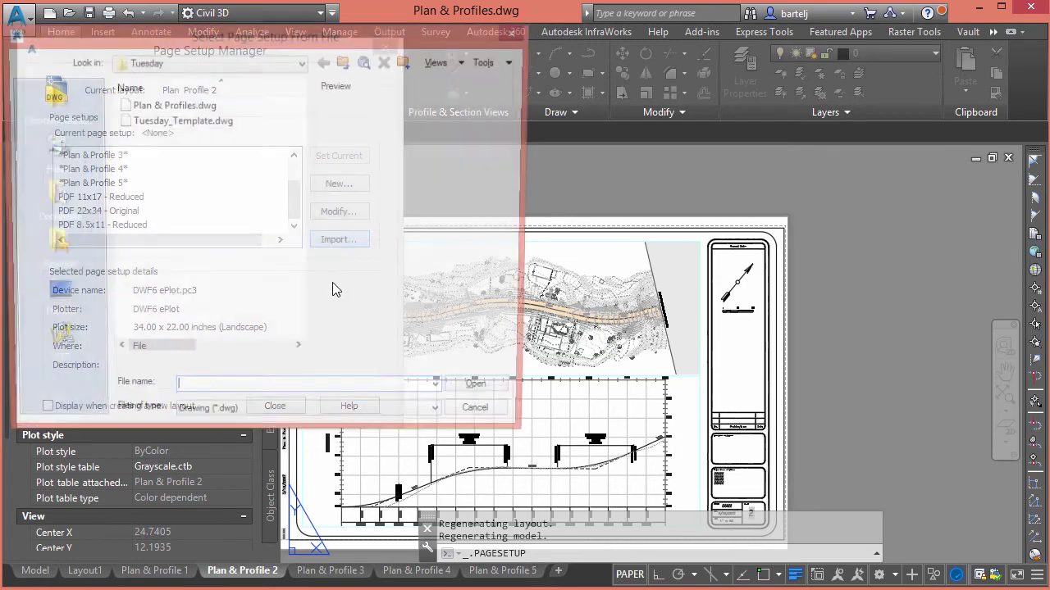
pyautogui.click(171, 121)
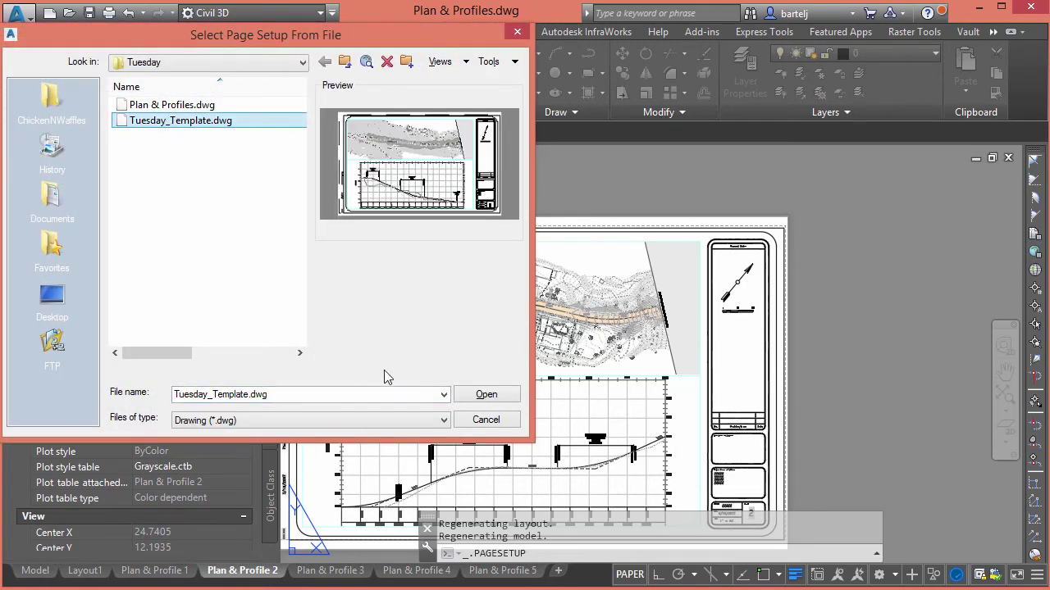
pyautogui.click(483, 396)
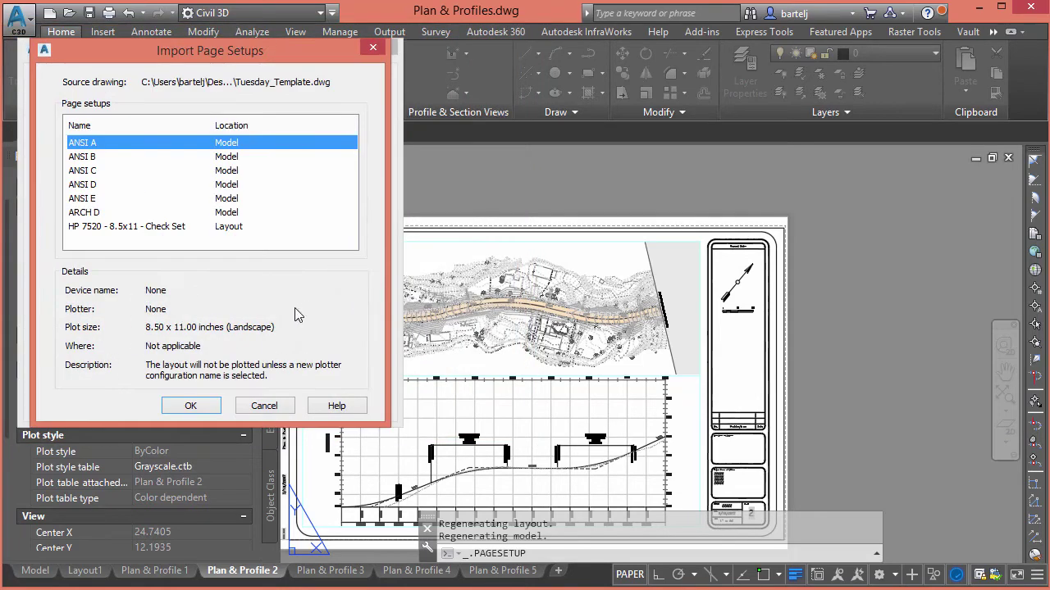
pyautogui.click(90, 229)
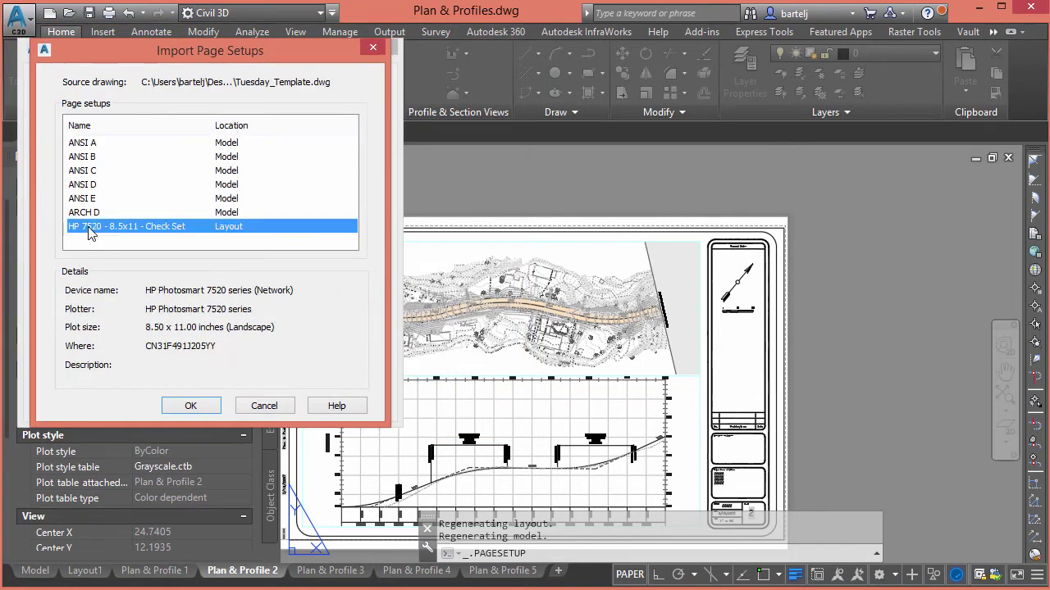
pyautogui.click(204, 403)
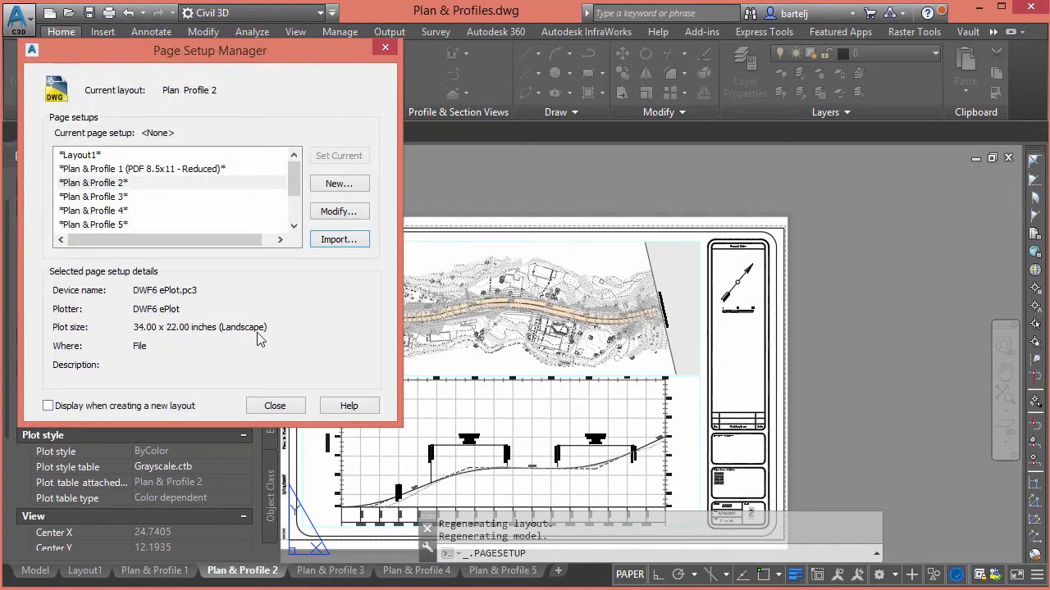
# Set "HP 7520 - 8.5x11 - Check Set" as the current page setup of the Plan & Profile 2 layout
pyautogui.moveTo(294, 180); pyautogui.dragTo(295, 203)
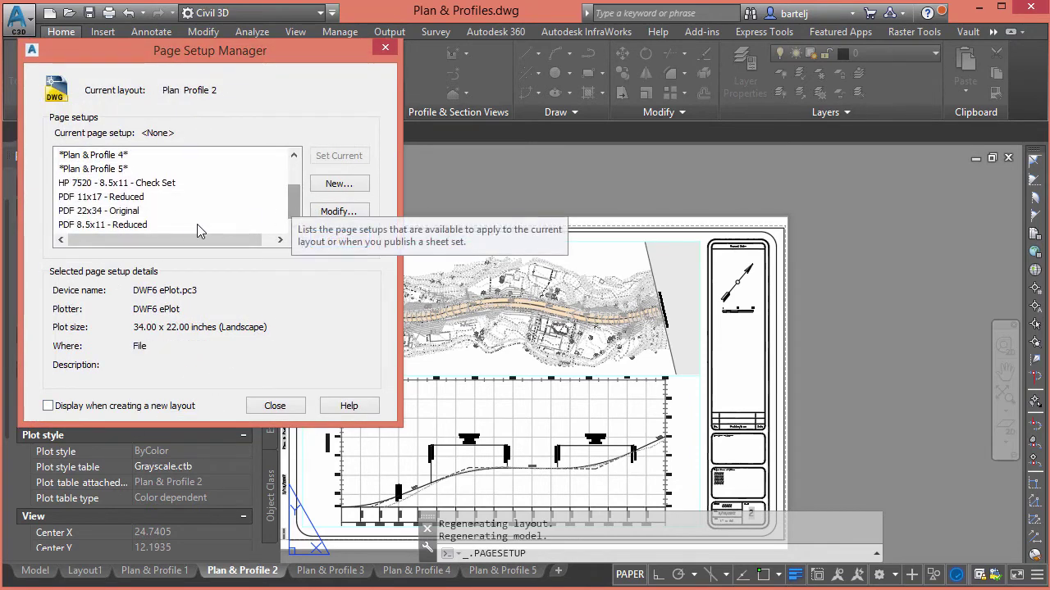
pyautogui.click(148, 183)
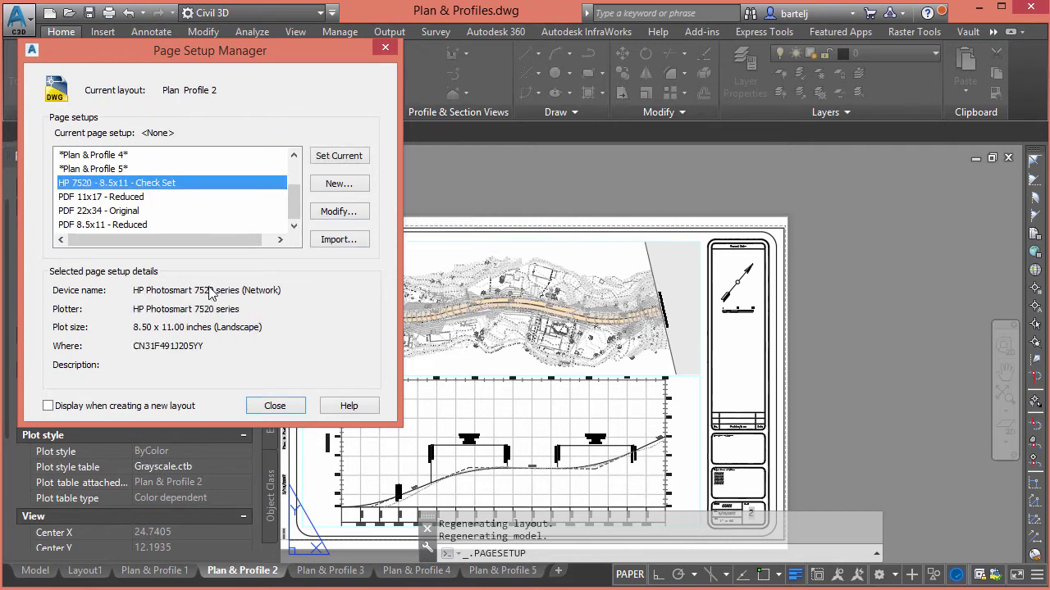
pyautogui.click(338, 156)
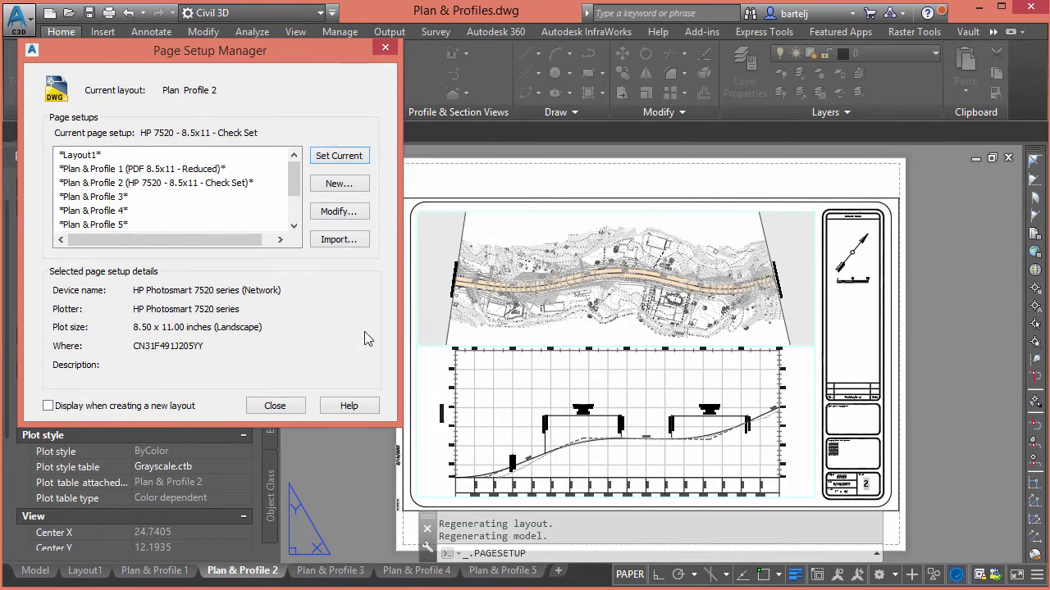
# Open the "HP 7520 - 8.5x11 - Check Set" page setup for modification and examine its plot settings and shaded viewport quality options
pyautogui.click(351, 212)
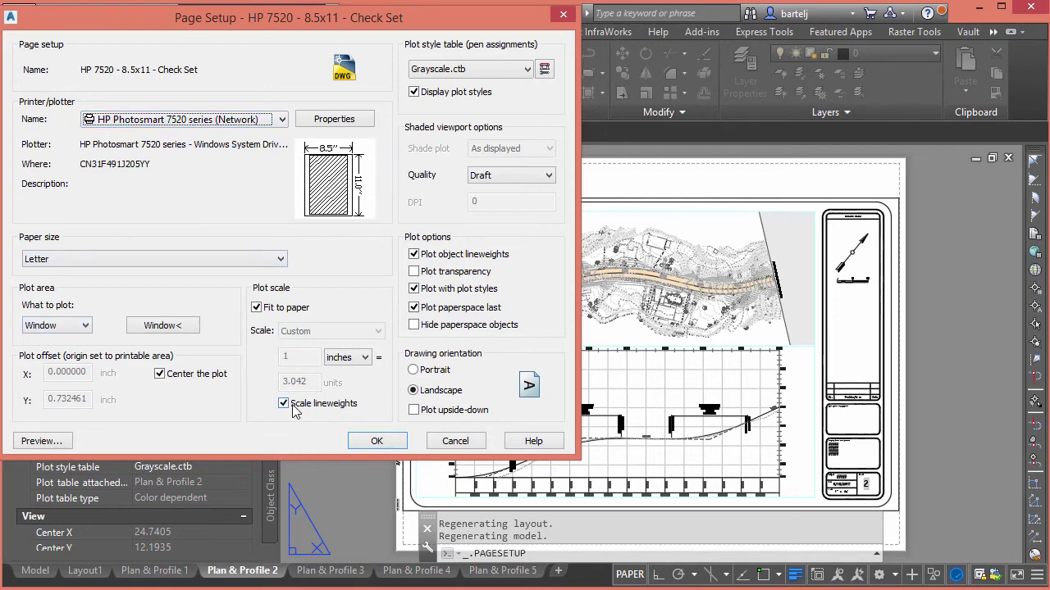
pyautogui.click(549, 174)
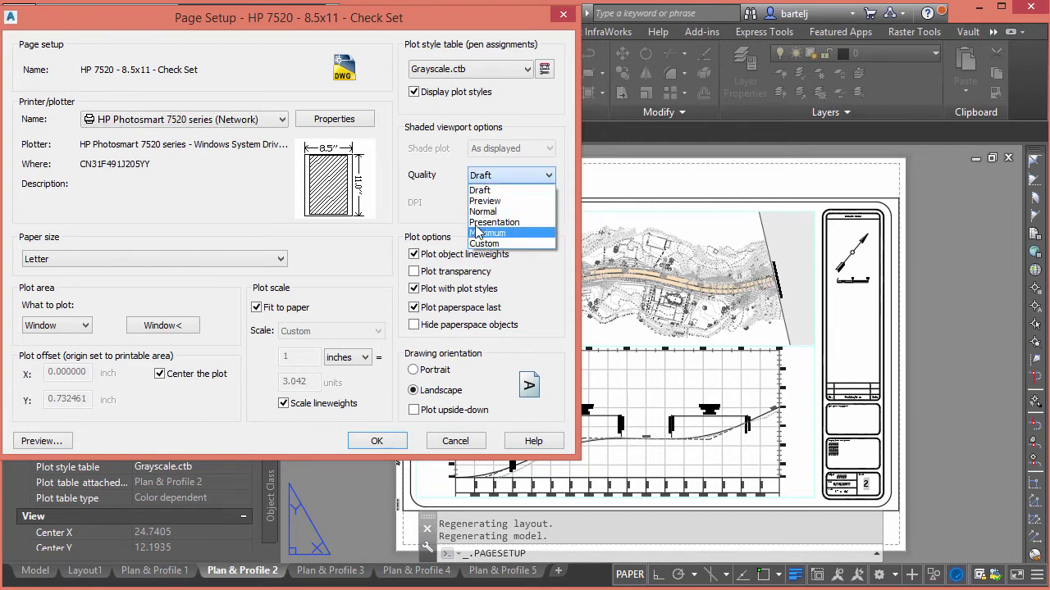
pyautogui.click(414, 193)
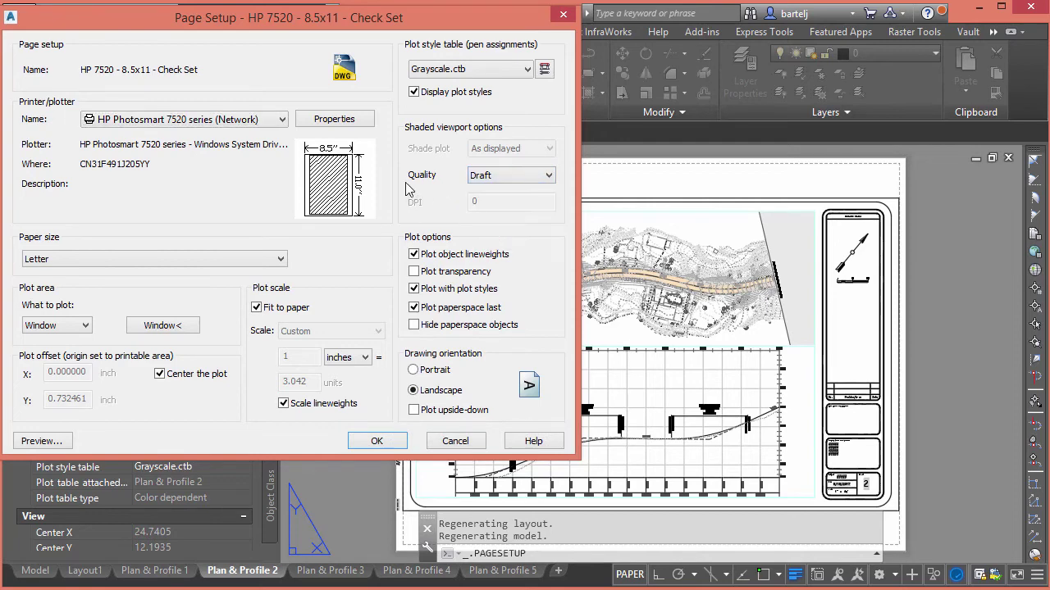